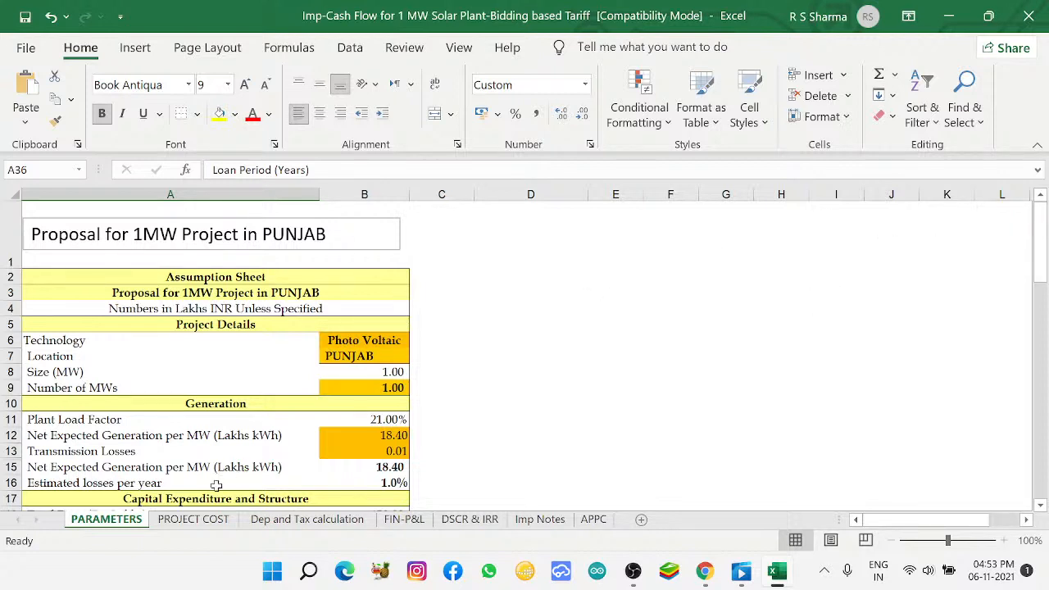
# Review the PARAMETERS assumptions down through the tax rules, checking the IRR figures against the DSCR & IRR sheet.
pyautogui.moveTo(1039, 243)
pyautogui.mouseDown()
pyautogui.moveTo(1043, 261)
pyautogui.moveTo(1043, 247)
pyautogui.mouseUp()
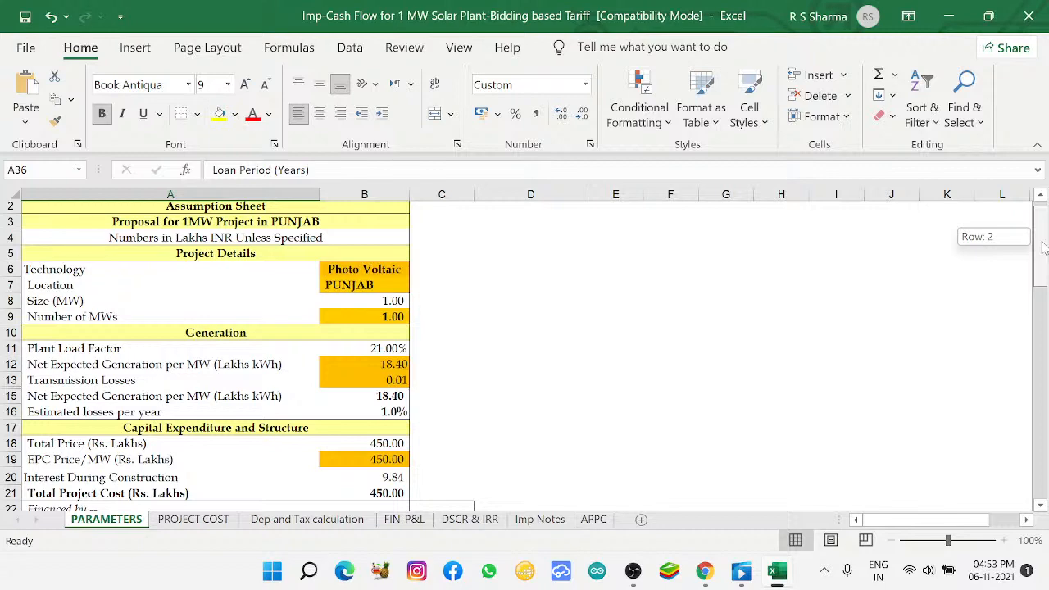
pyautogui.moveTo(1043, 248); pyautogui.dragTo(1044, 293)
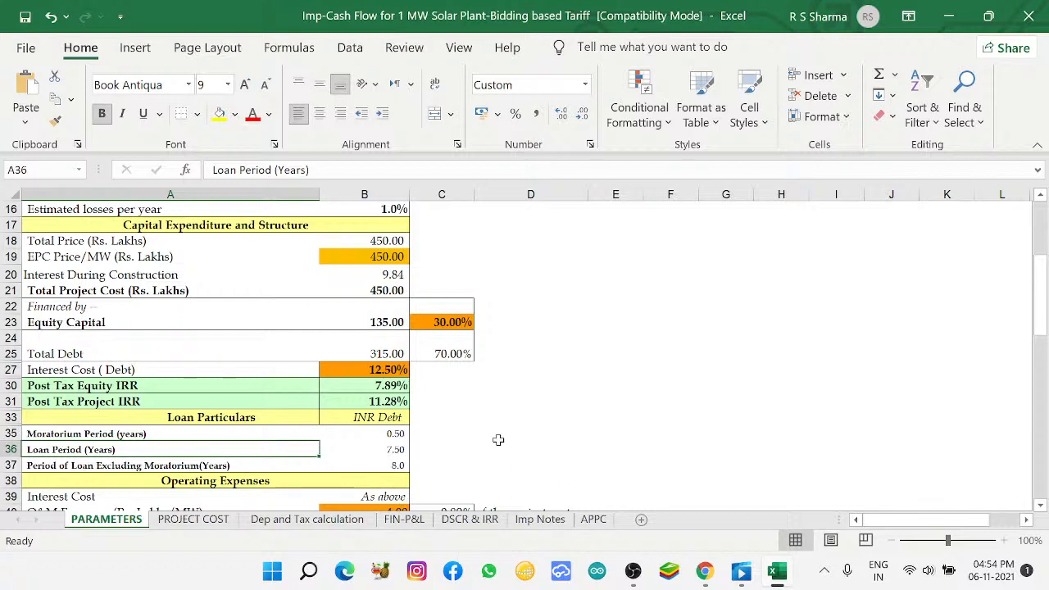
pyautogui.click(464, 522)
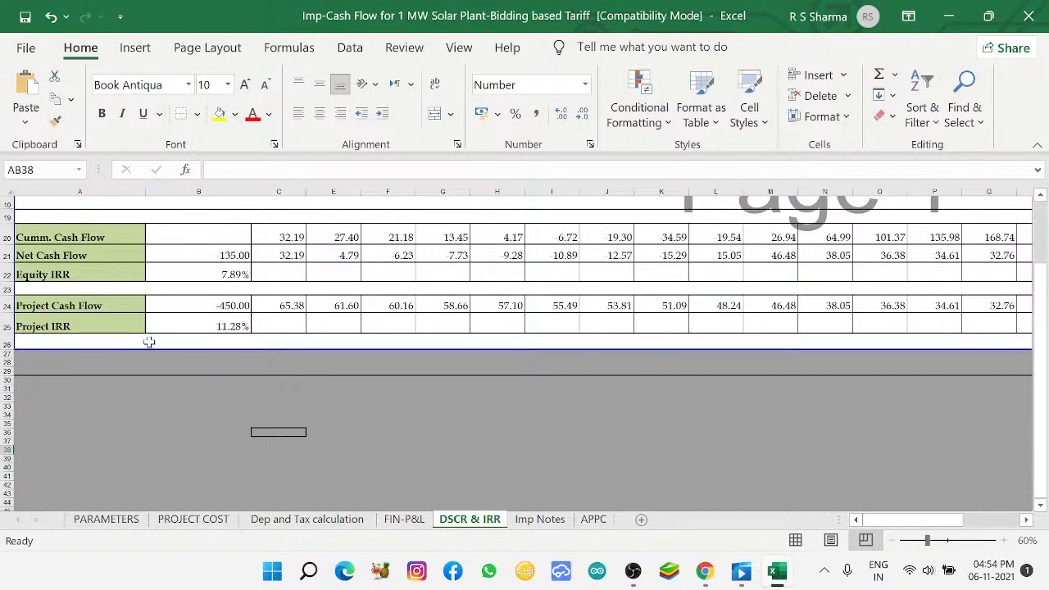
pyautogui.click(106, 521)
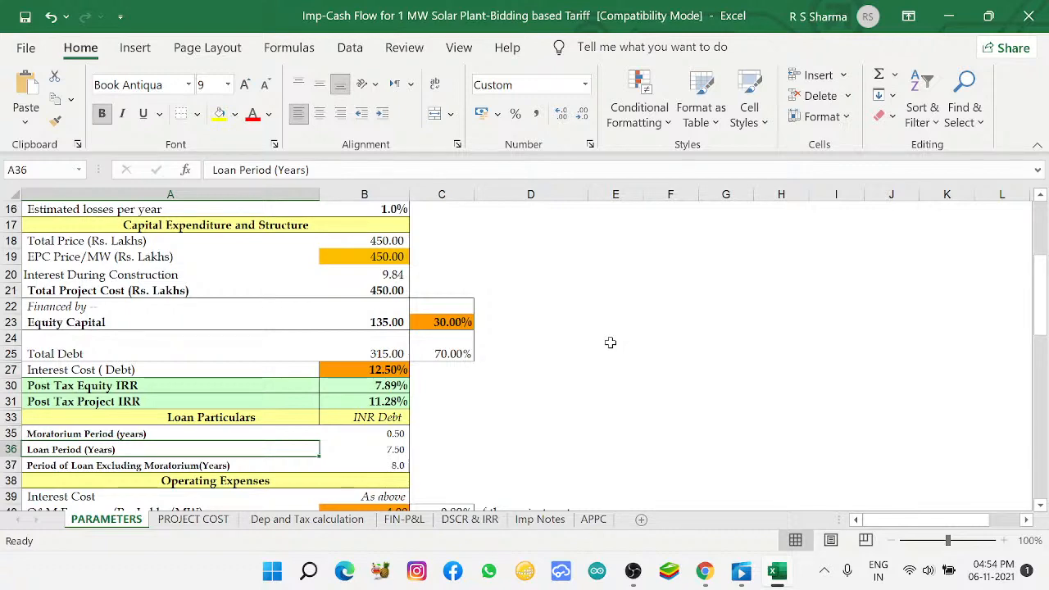
pyautogui.moveTo(1042, 292); pyautogui.dragTo(1045, 367)
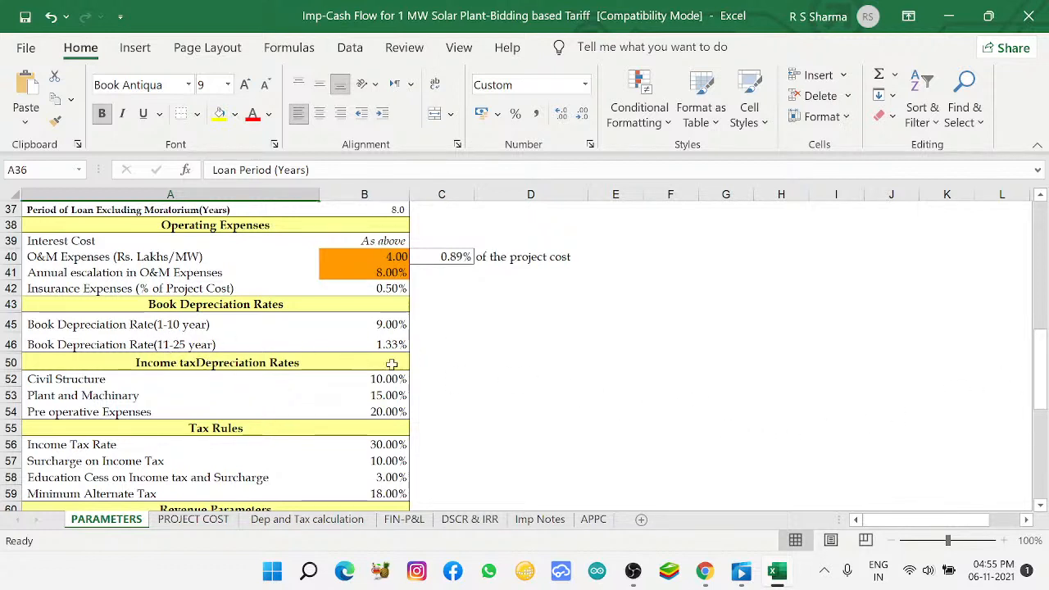
# Change the tariff label in cell A61 under Revenue Parameters to "Tariff till 2045".
pyautogui.moveTo(1037, 336); pyautogui.dragTo(1040, 451)
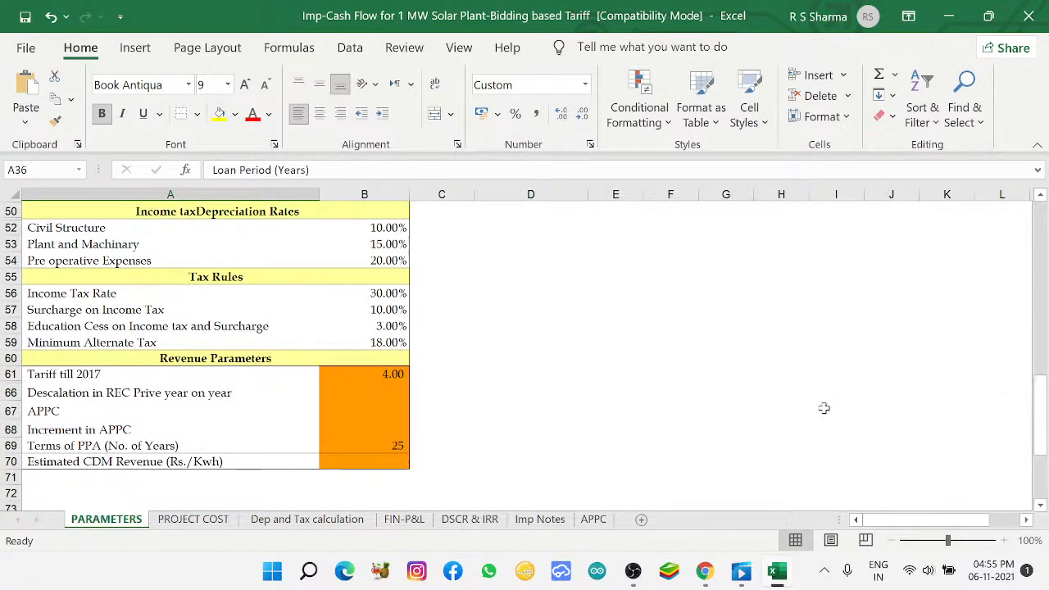
pyautogui.click(99, 373)
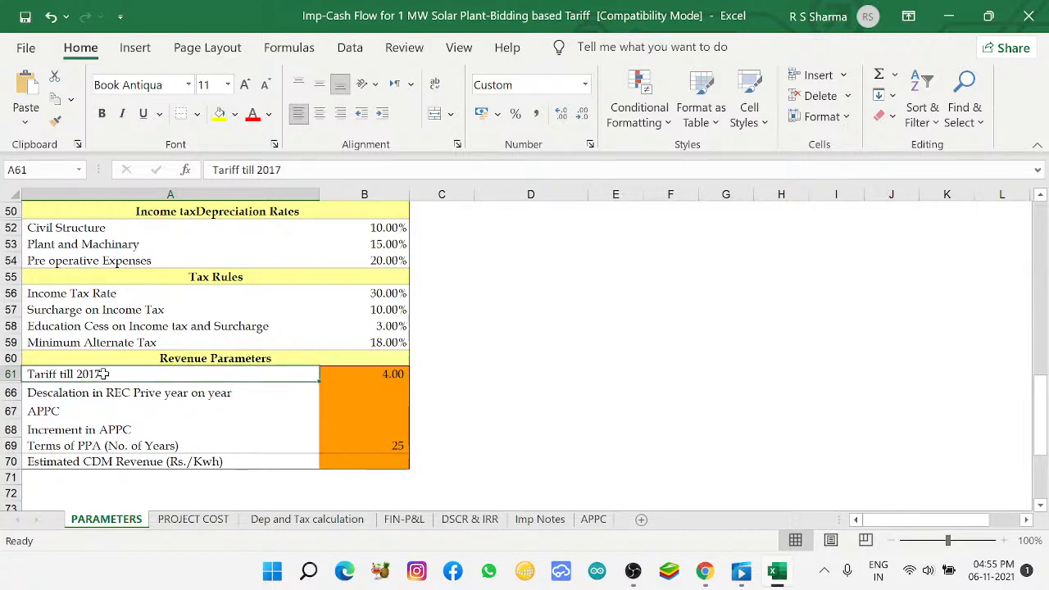
pyautogui.press('F2')
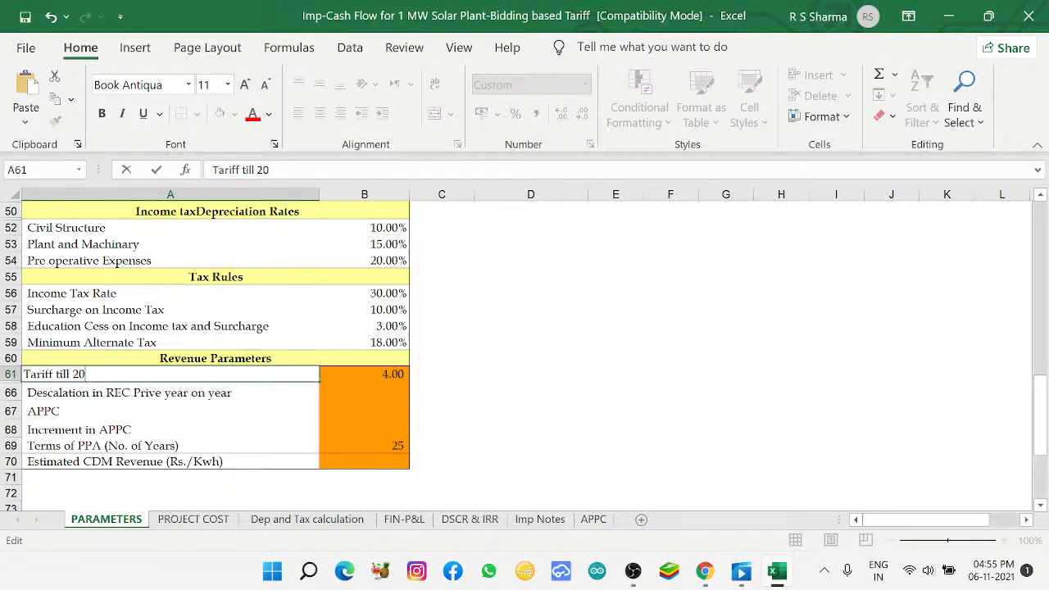
pyautogui.write('0')
# Examine the PROJECT COST and Dep and Tax calculation sheets and the yearly revenue columns of the FIN-P&L sheet.
pyautogui.click(210, 524)
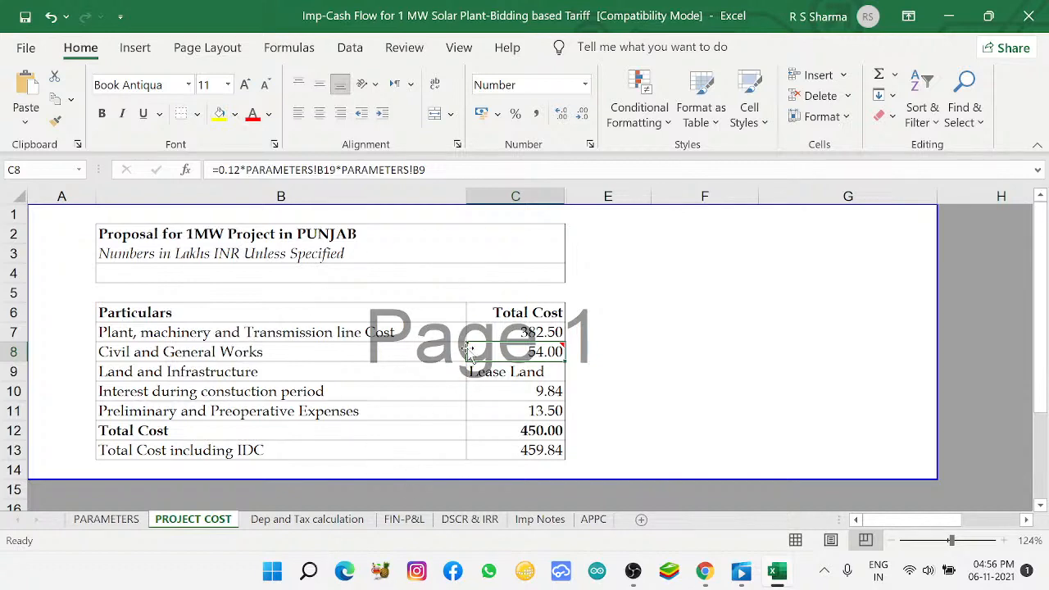
pyautogui.click(327, 529)
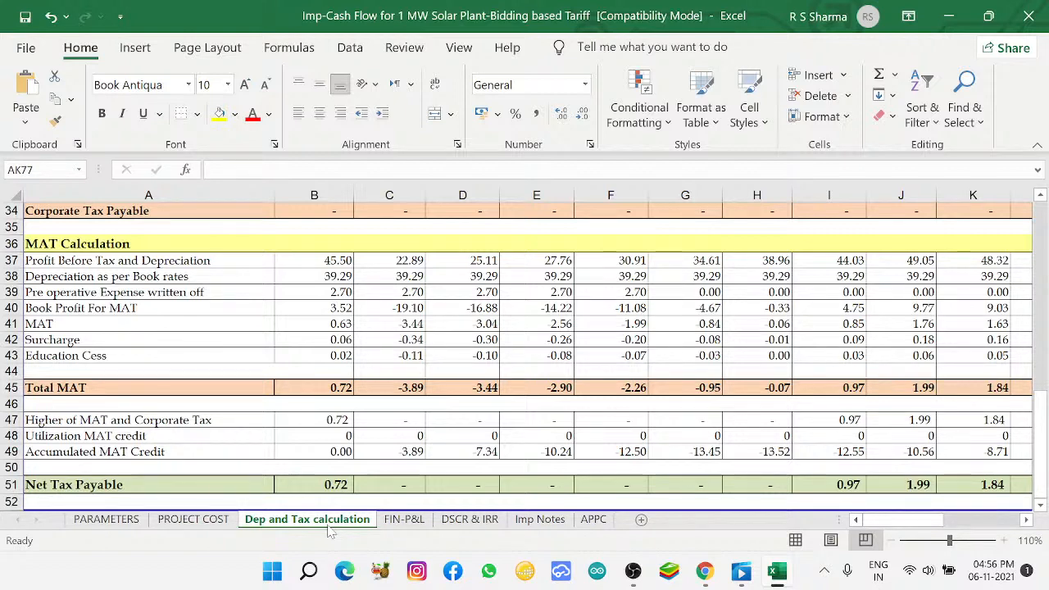
pyautogui.click(407, 521)
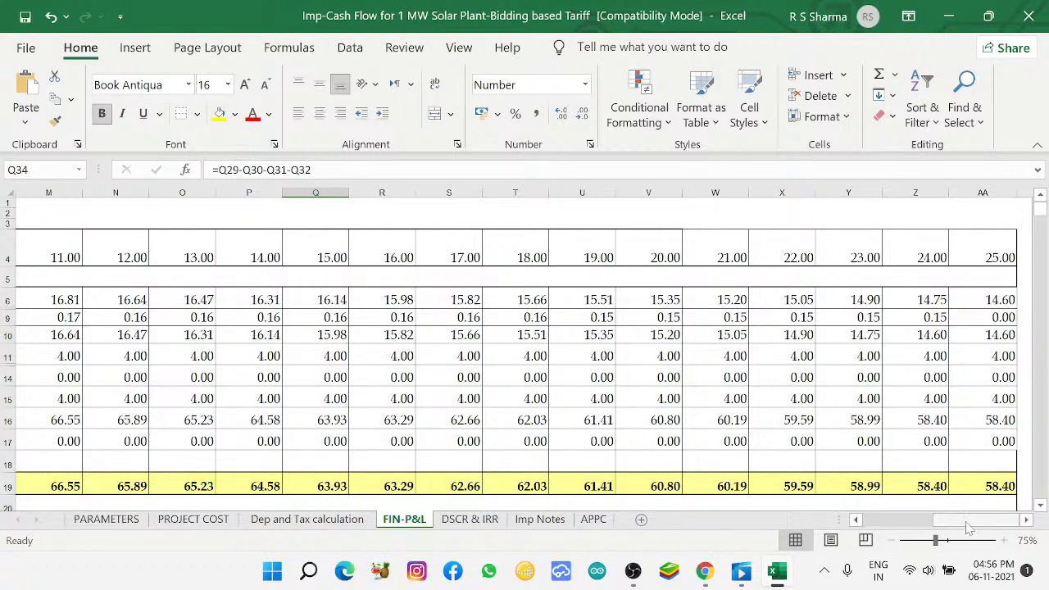
pyautogui.moveTo(970, 528); pyautogui.dragTo(805, 541)
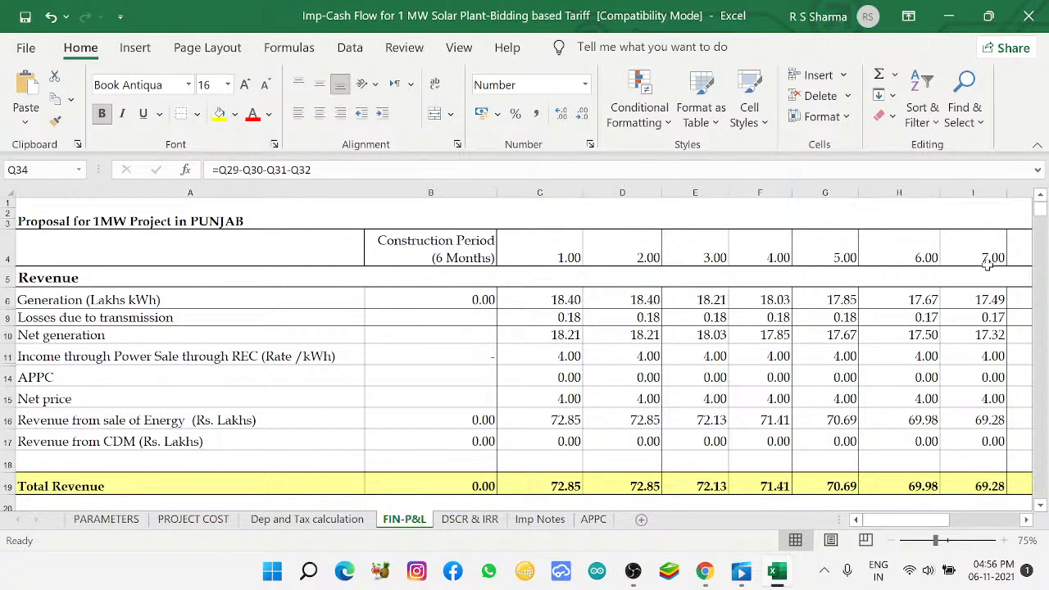
pyautogui.moveTo(933, 528); pyautogui.dragTo(942, 529)
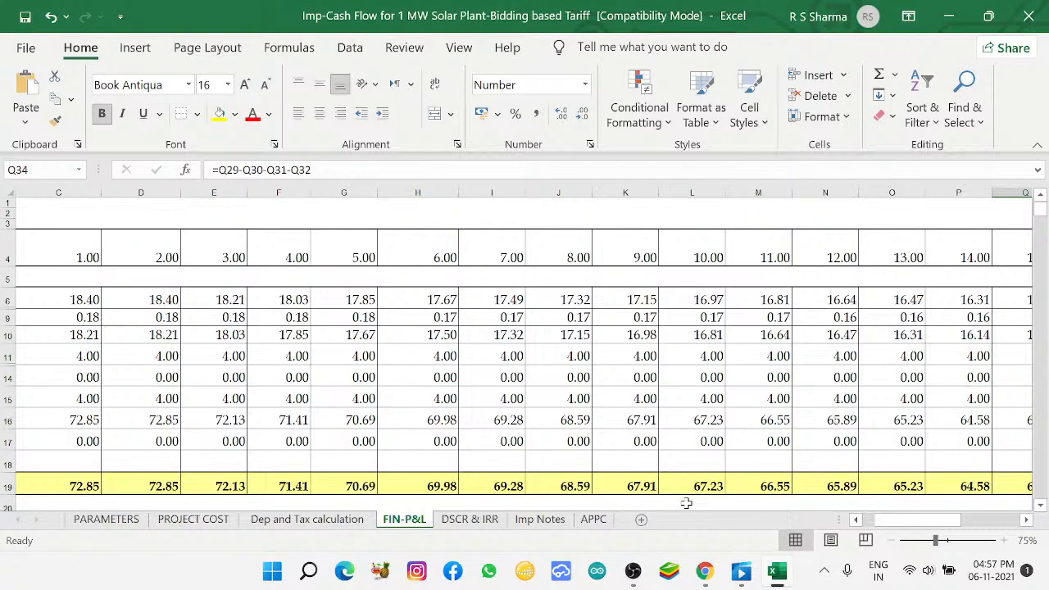
# Examine the cash flows on the DSCR & IRR sheet, the Imp Notes and APPC sheets, and the PROJECT COST breakdown again.
pyautogui.click(474, 521)
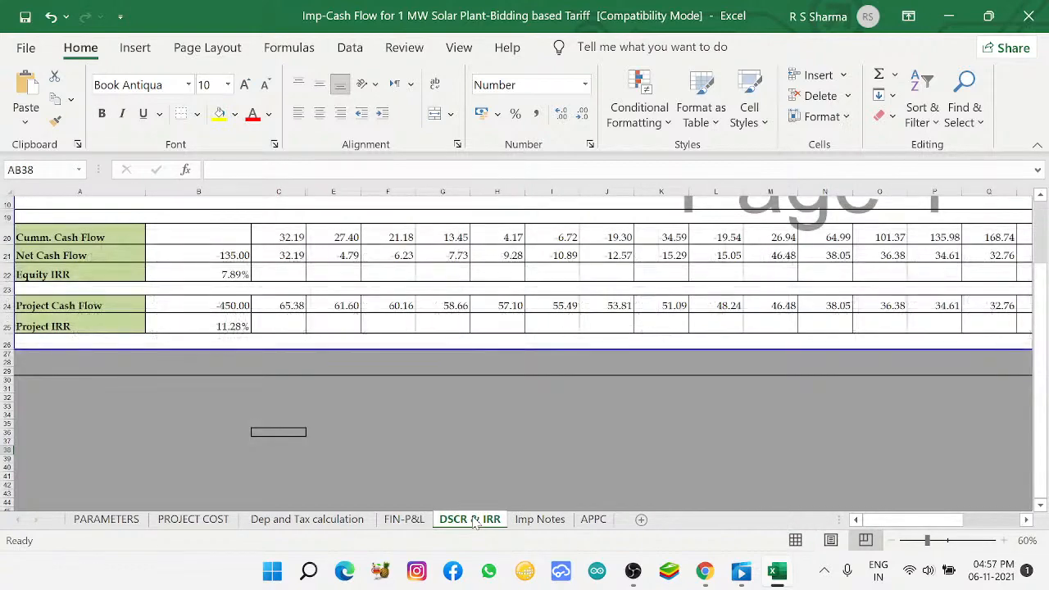
pyautogui.scroll(3, 1043, 217)
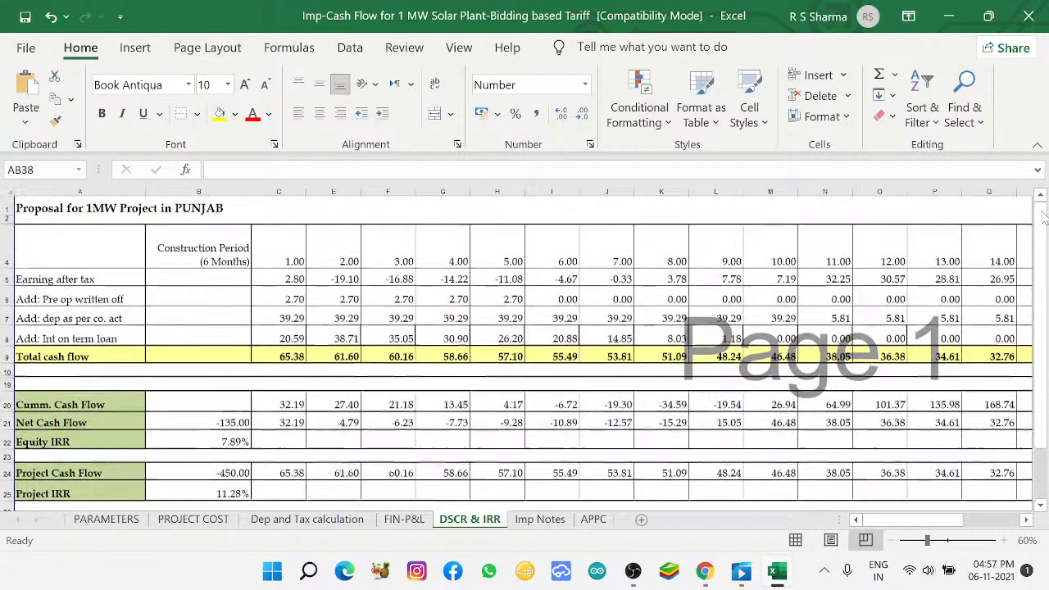
pyautogui.moveTo(926, 528)
pyautogui.mouseDown()
pyautogui.moveTo(993, 525)
pyautogui.moveTo(942, 524)
pyautogui.mouseUp()
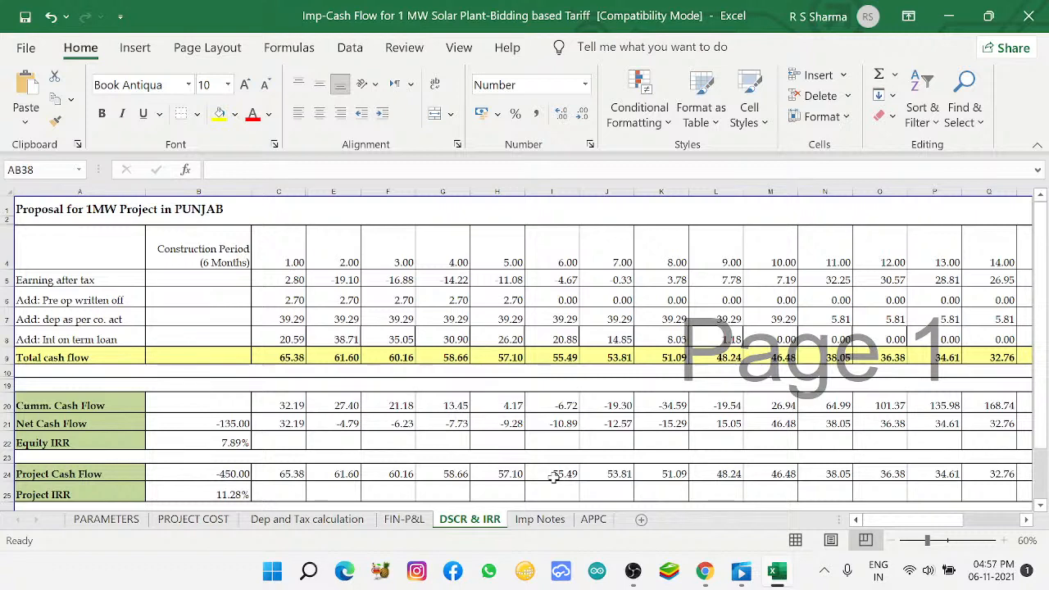
pyautogui.click(556, 521)
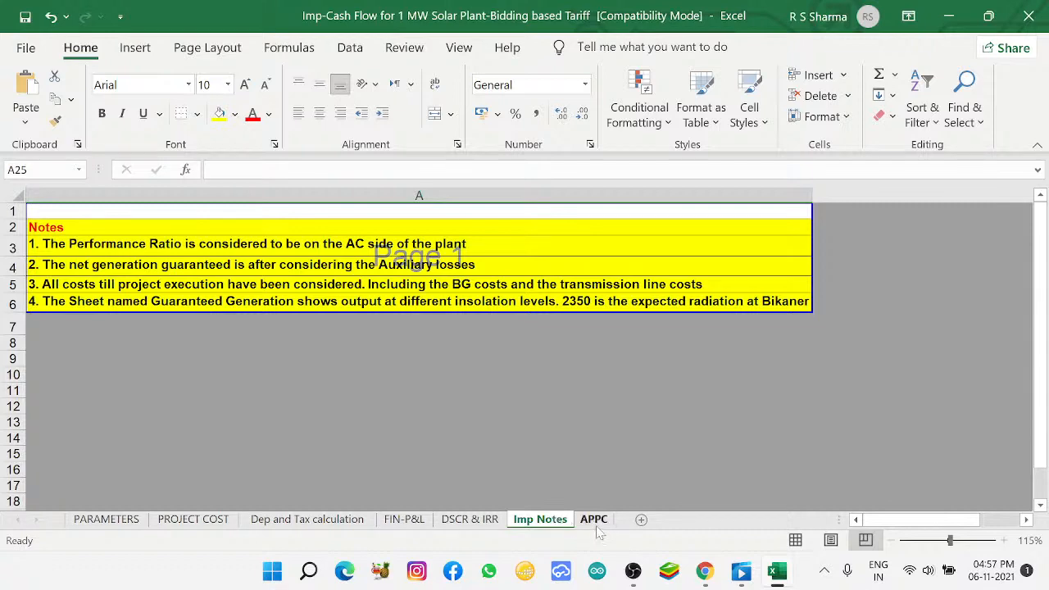
pyautogui.click(593, 521)
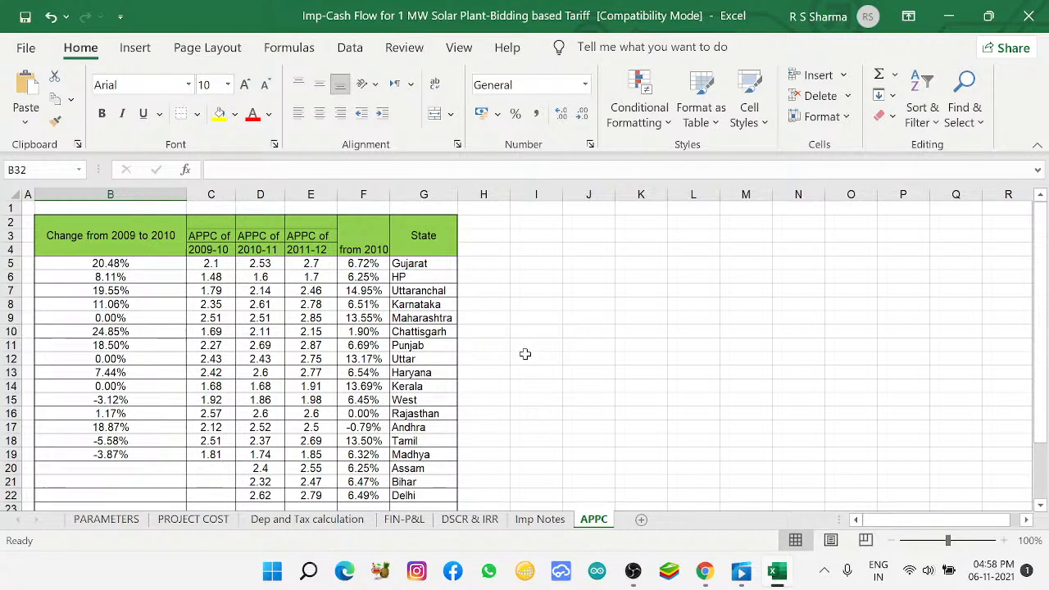
pyautogui.click(106, 519)
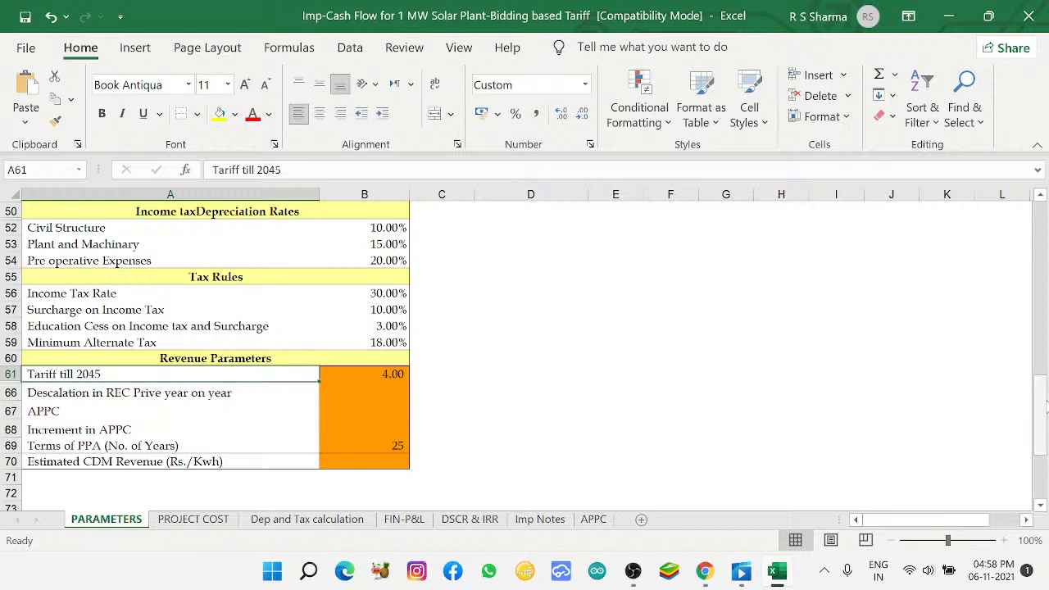
pyautogui.click(211, 526)
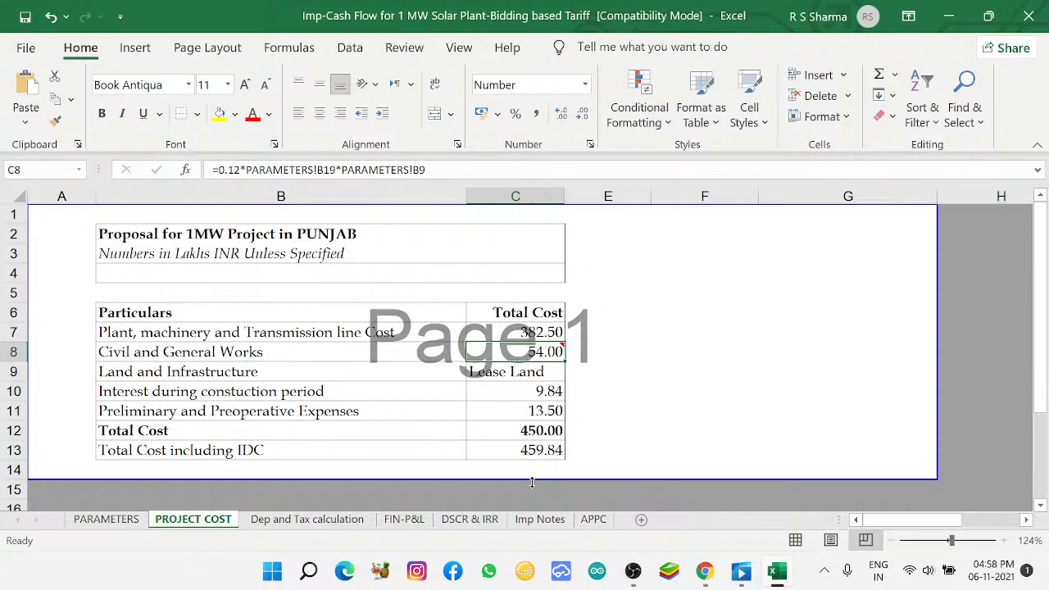
# Set the Number of MWs in the Project Details of the PARAMETERS sheet to 2.
pyautogui.click(101, 521)
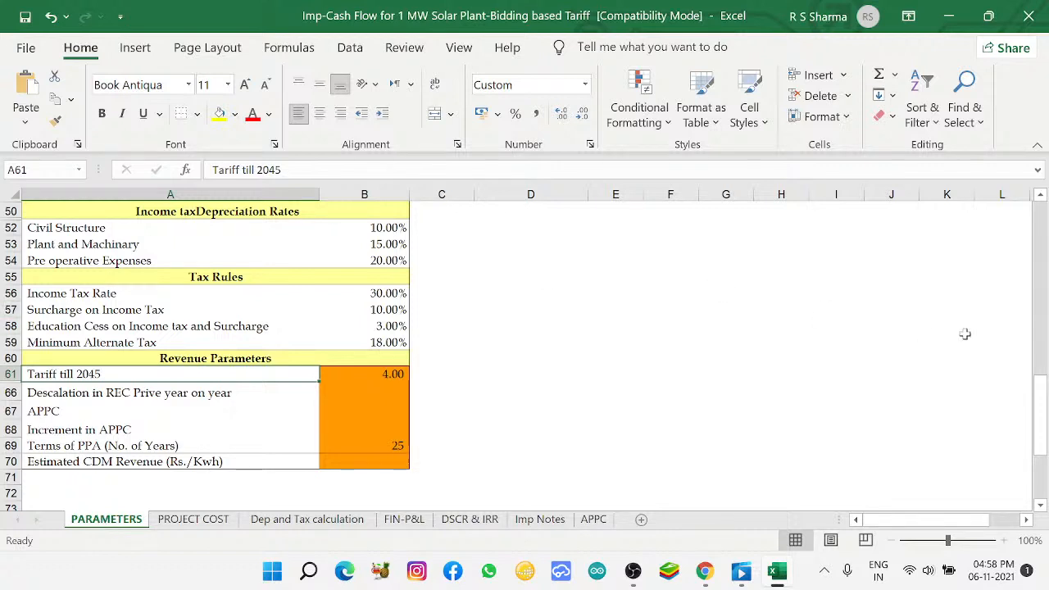
pyautogui.moveTo(1041, 395); pyautogui.dragTo(1045, 202)
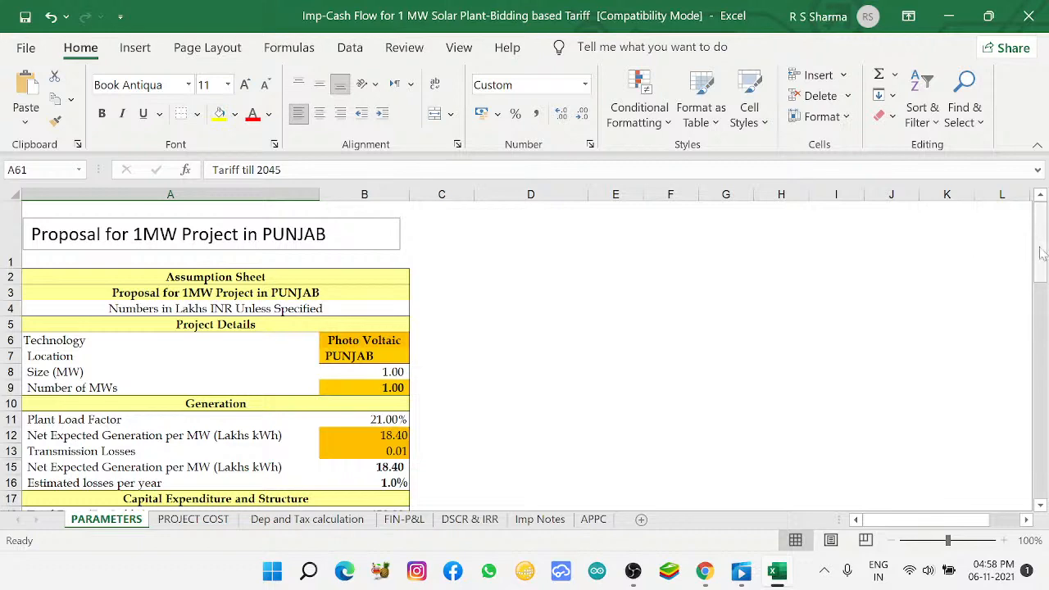
pyautogui.moveTo(1044, 254); pyautogui.dragTo(1045, 255)
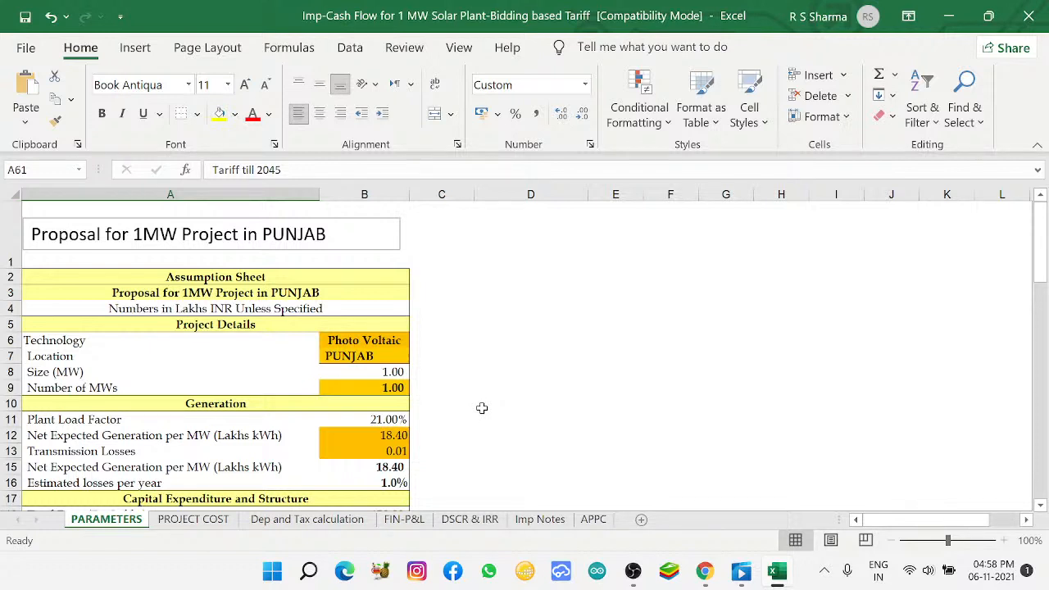
pyautogui.click(390, 389)
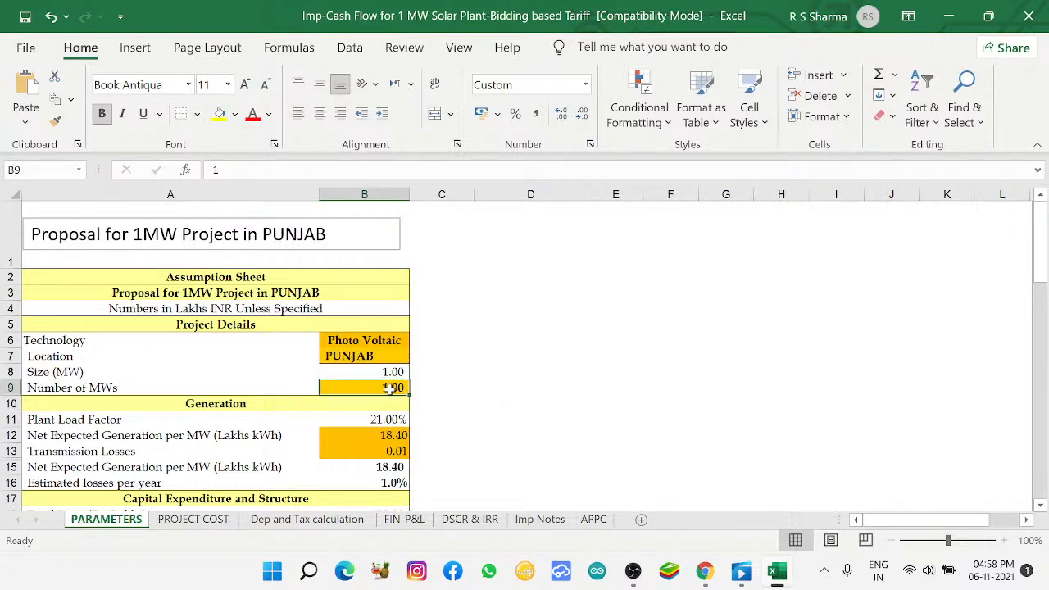
pyautogui.press('F2')
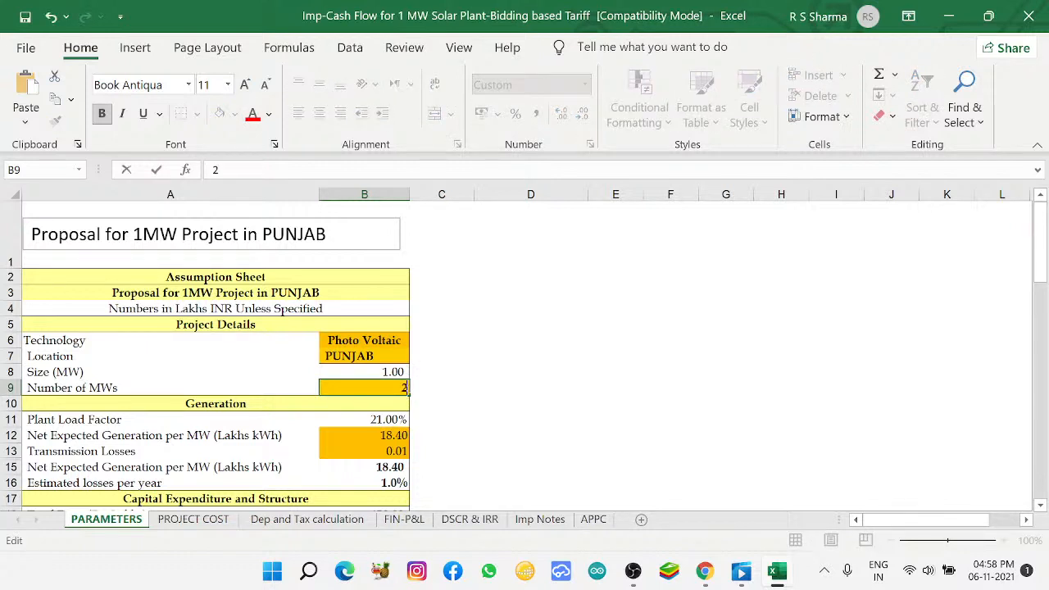
pyautogui.click(486, 387)
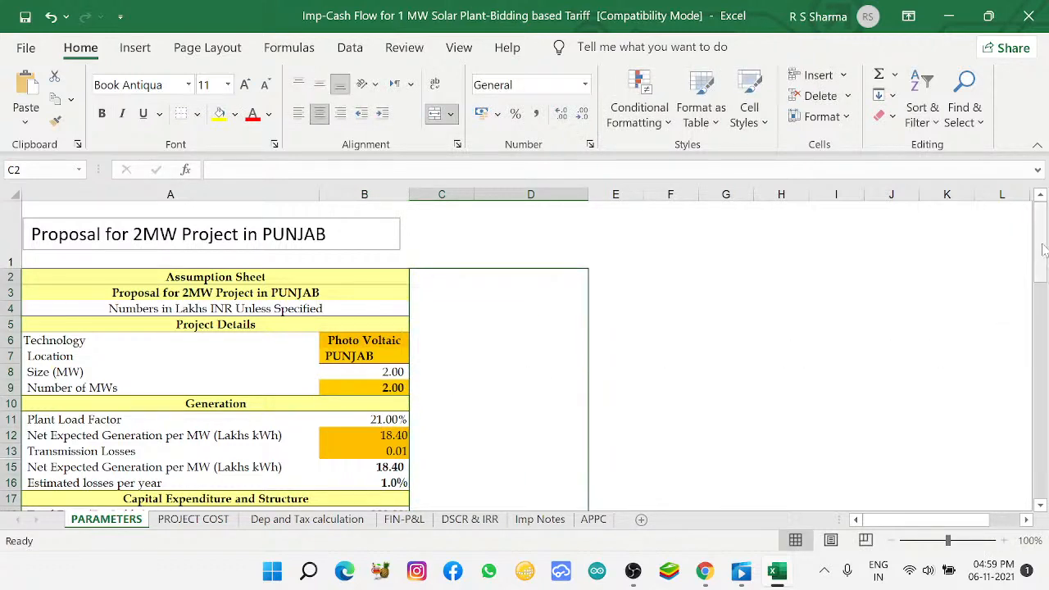
# Set the EPC Price/MW under Capital Expenditure and Structure to 300 lakhs.
pyautogui.moveTo(1042, 244); pyautogui.dragTo(1042, 281)
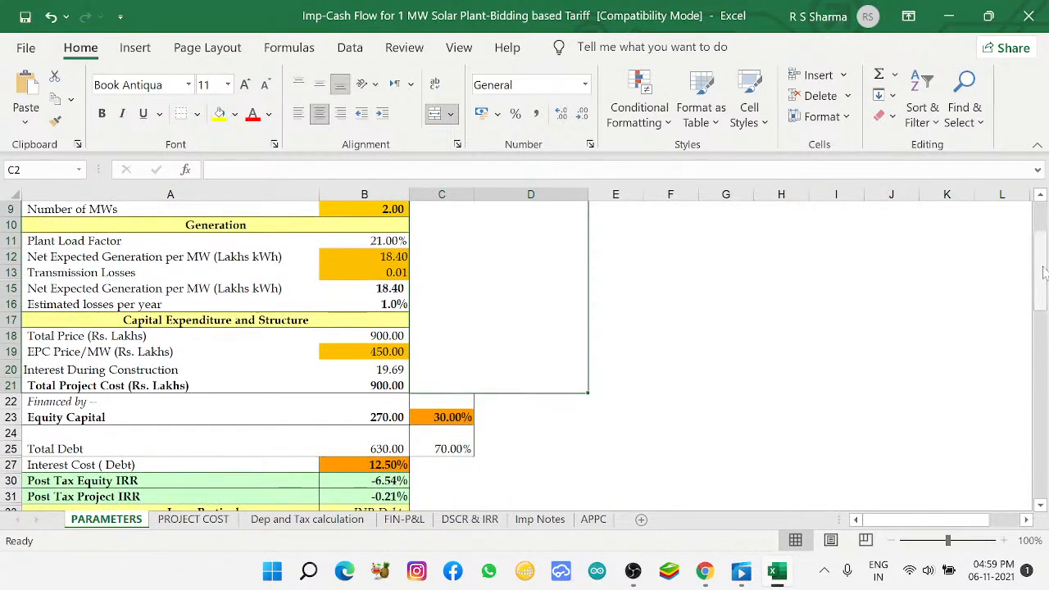
pyautogui.click(387, 352)
pyautogui.doubleClick(387, 352)
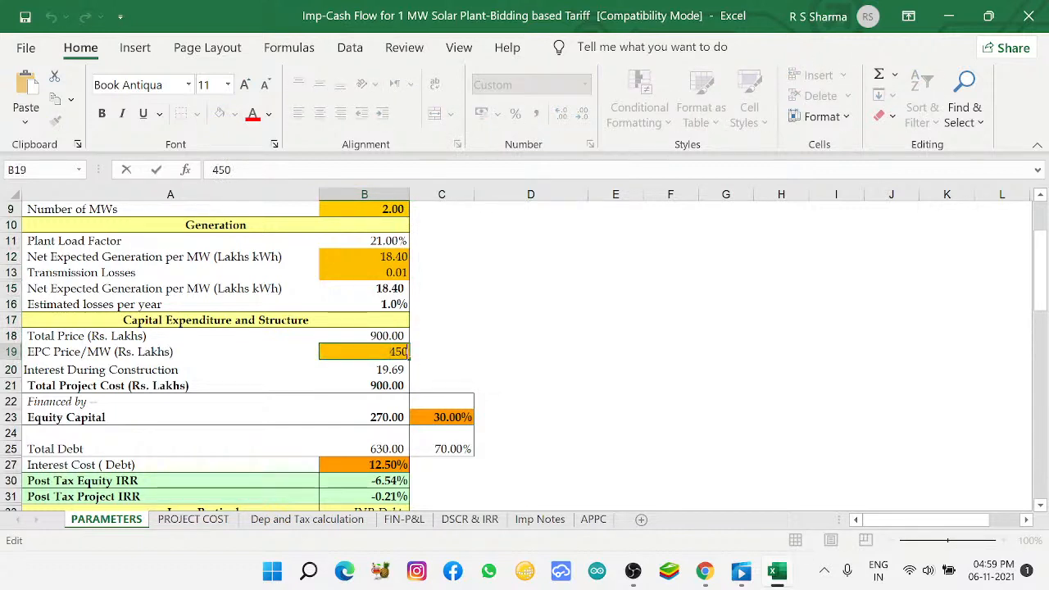
pyautogui.press('Delete')
pyautogui.press('Delete')
pyautogui.press('Delete')
pyautogui.write('300')
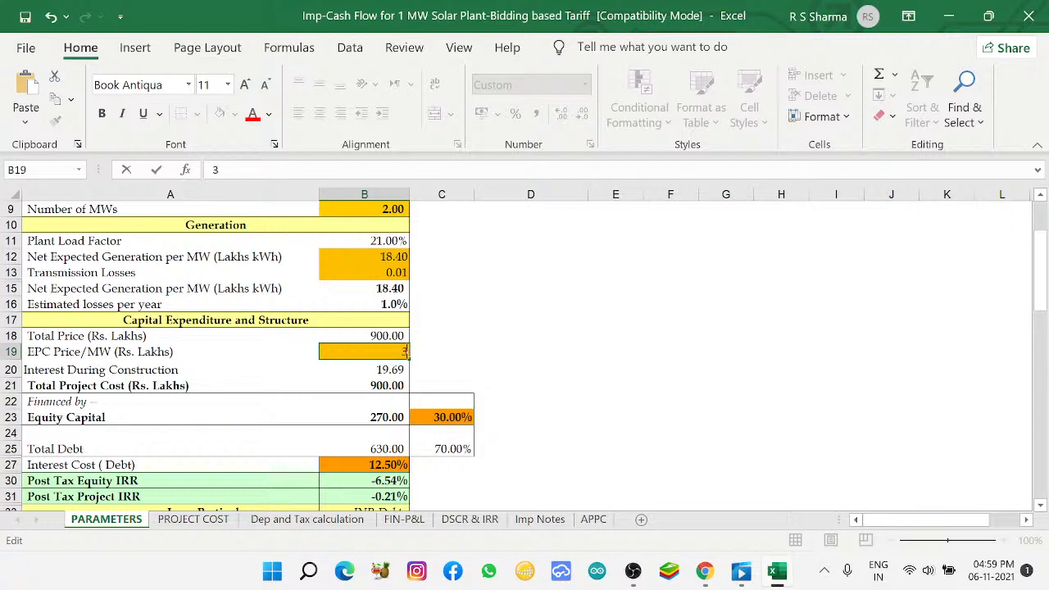
pyautogui.click(271, 353)
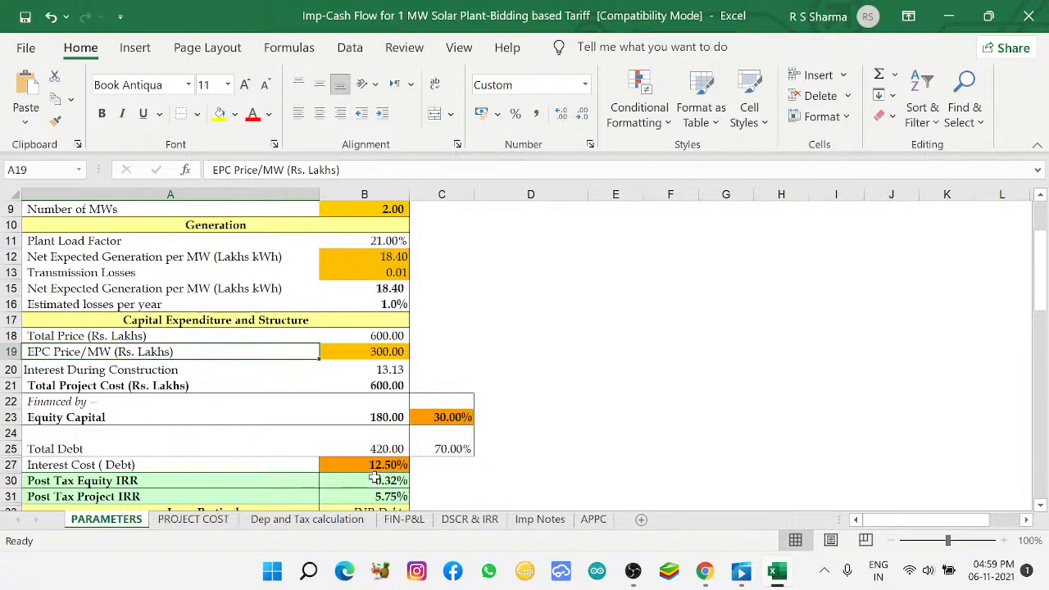
# Set the O&M Expenses per MW under Operating Expenses to 3 lakhs.
pyautogui.moveTo(1041, 270); pyautogui.dragTo(1041, 308)
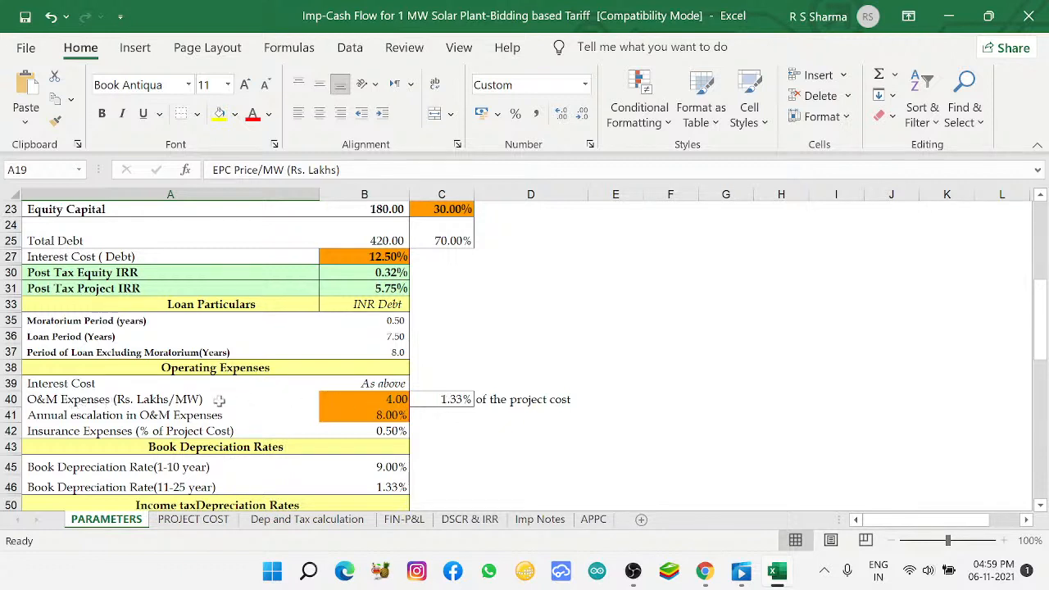
pyautogui.click(397, 399)
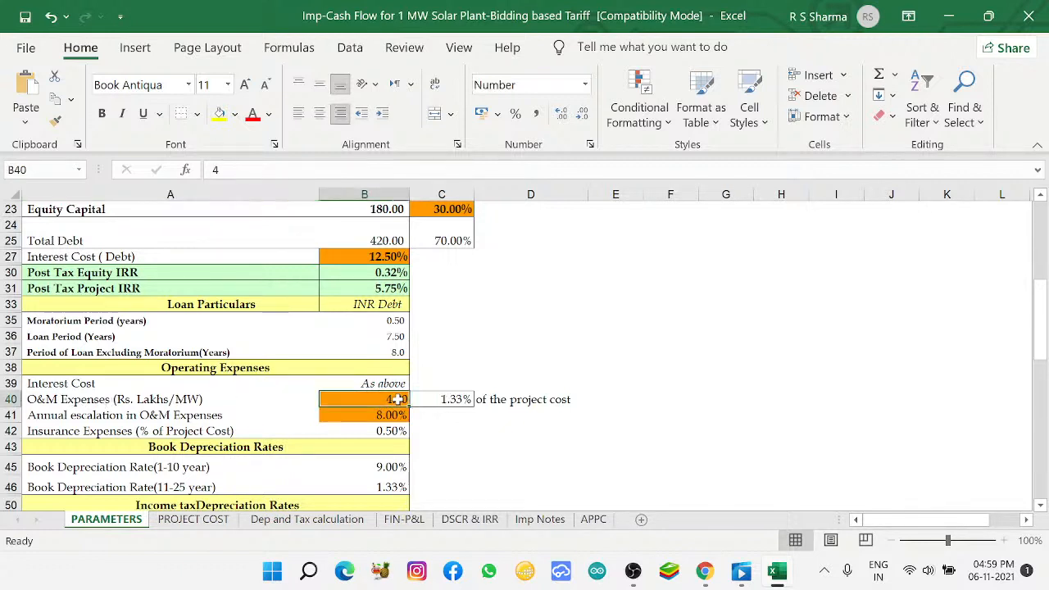
pyautogui.doubleClick(397, 399)
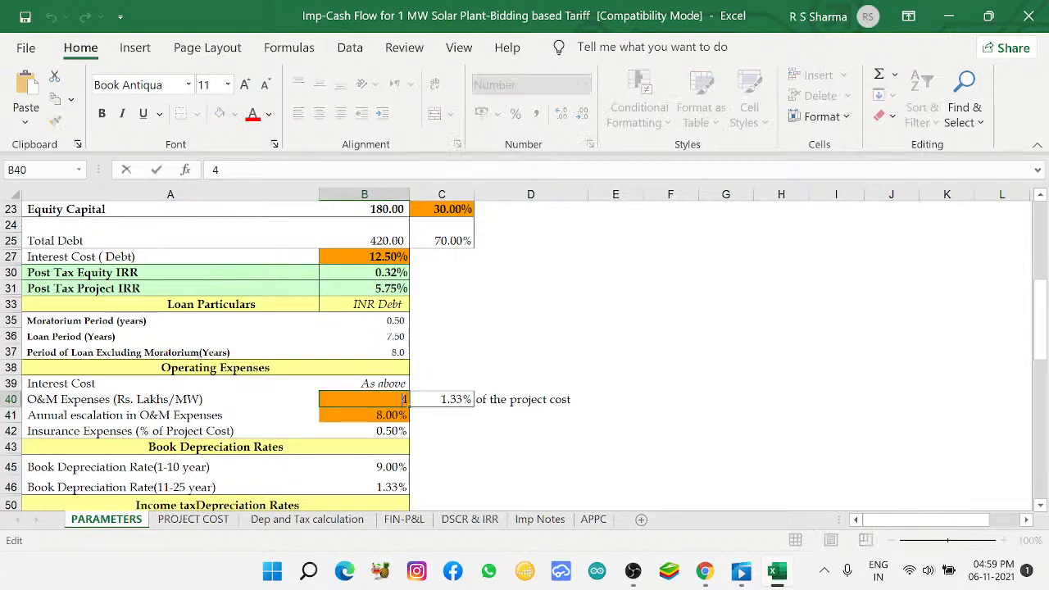
pyautogui.press('BackSpace')
pyautogui.click(436, 423)
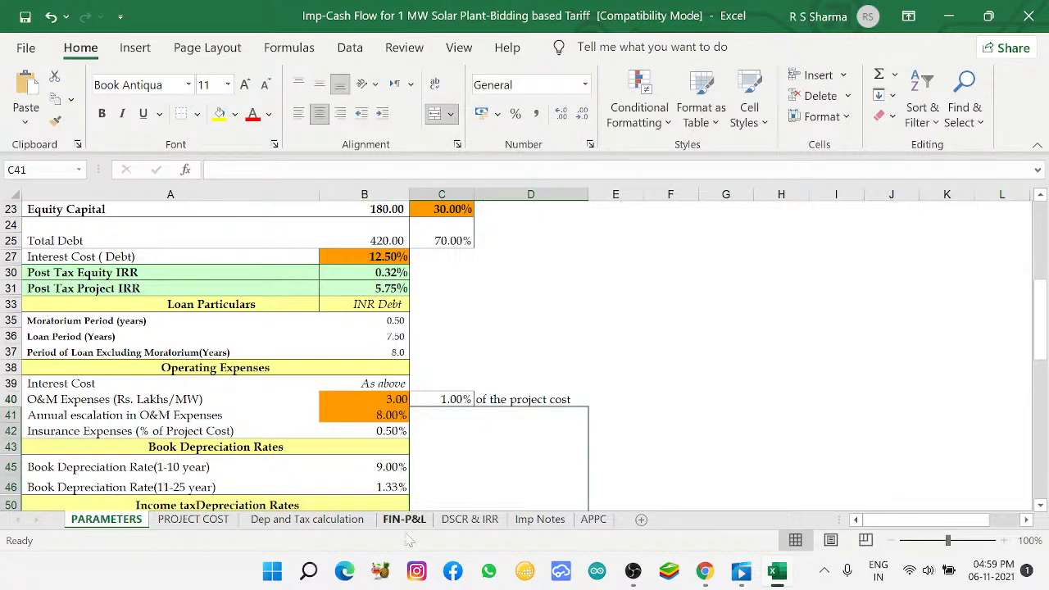
# Set the Tariff till 2045 under Revenue Parameters on the PARAMETERS sheet to 3.
pyautogui.moveTo(1046, 322); pyautogui.dragTo(1046, 418)
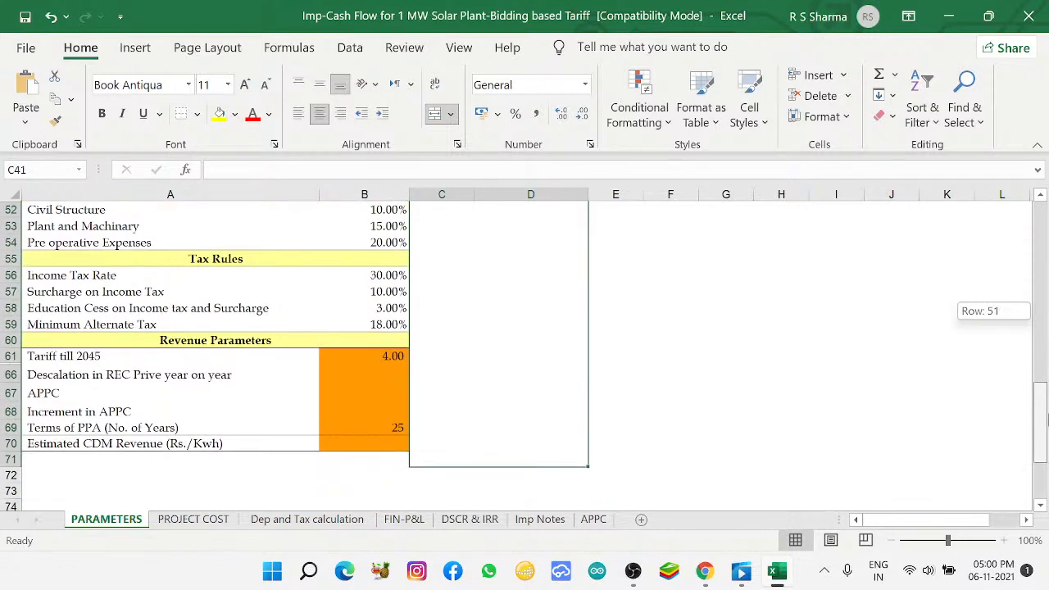
pyautogui.click(398, 358)
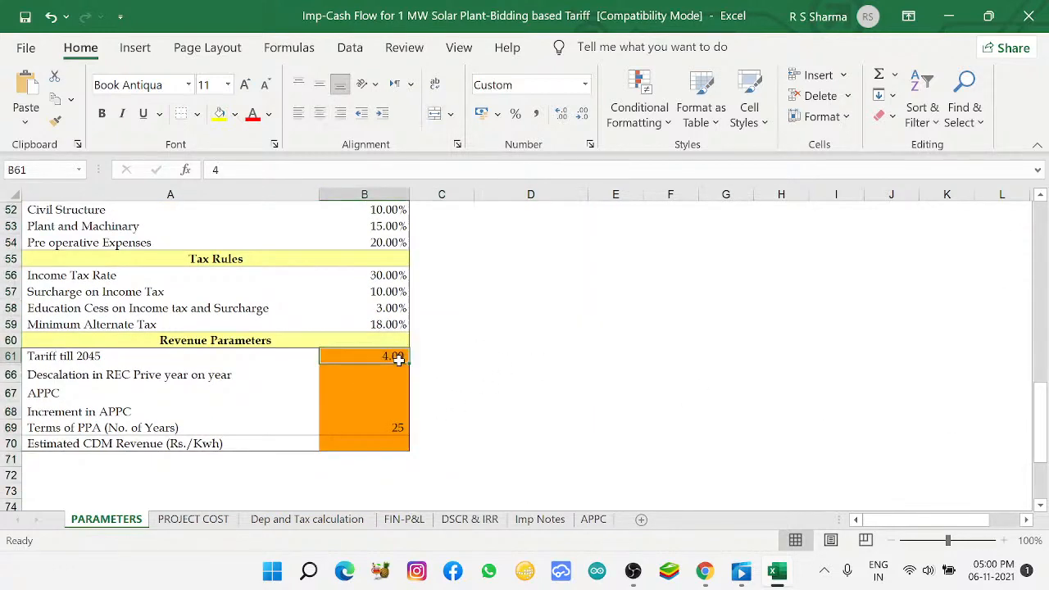
pyautogui.doubleClick(398, 358)
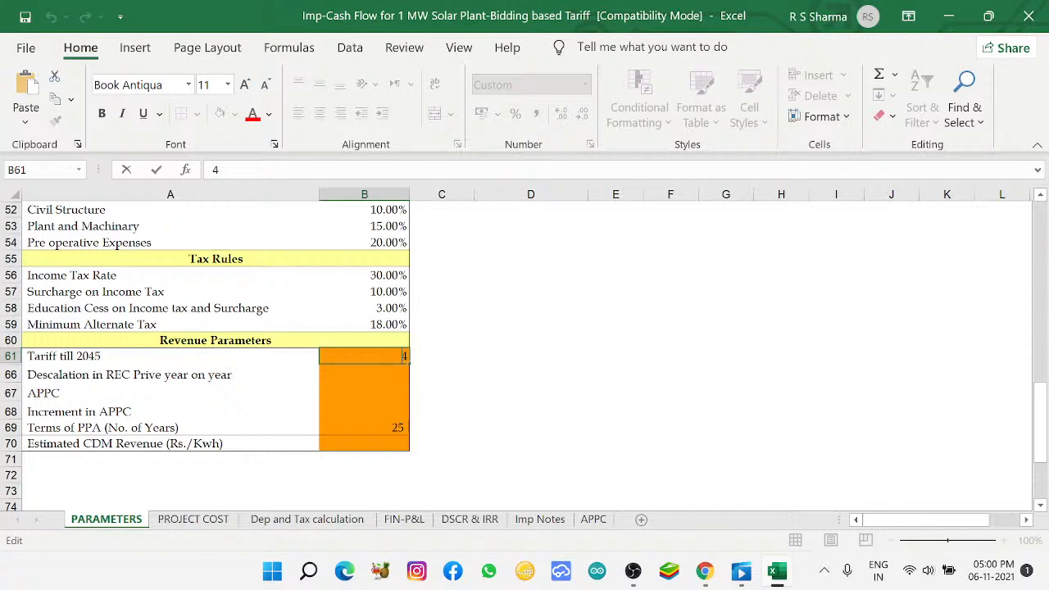
pyautogui.press('BackSpace')
pyautogui.click(498, 365)
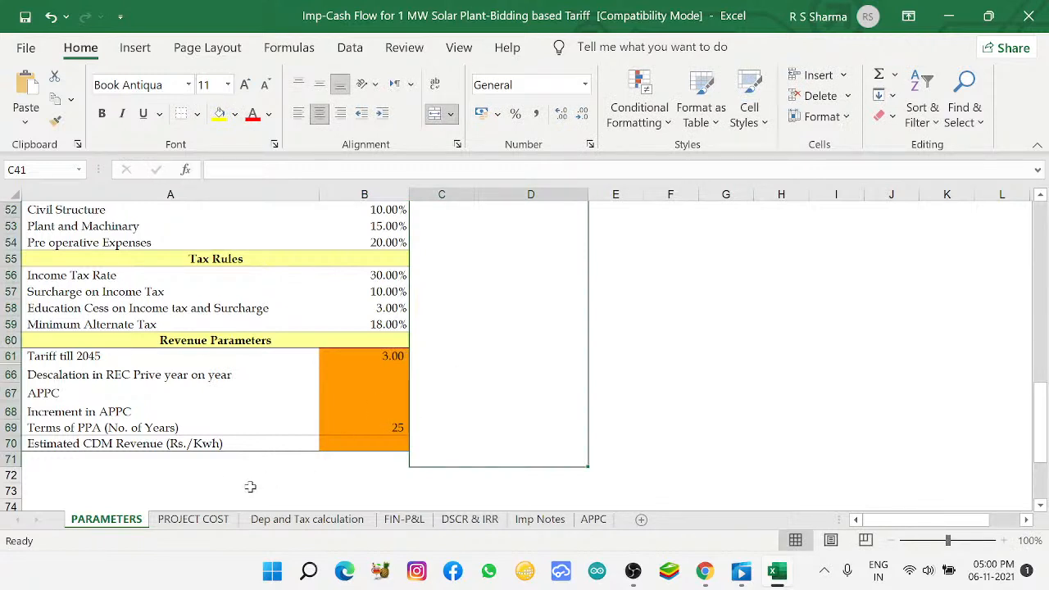
# Examine the PROJECT COST breakdown, the MAT figures on Dep and Tax calculation, and the yearly revenue, expenses and earnings on FIN-P&L.
pyautogui.click(215, 523)
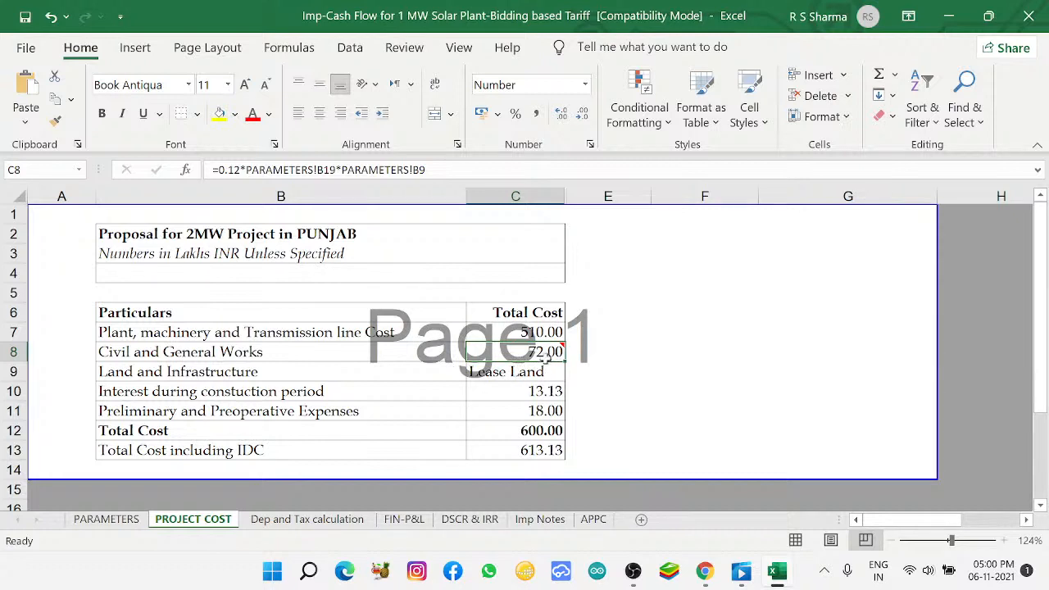
pyautogui.moveTo(547, 352)
pyautogui.click(322, 522)
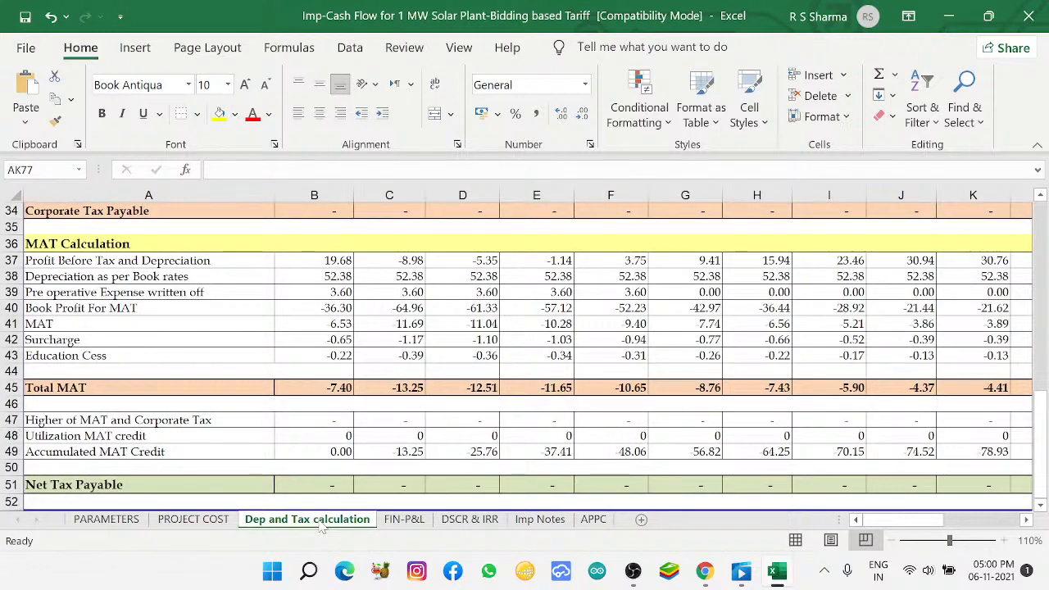
pyautogui.click(405, 522)
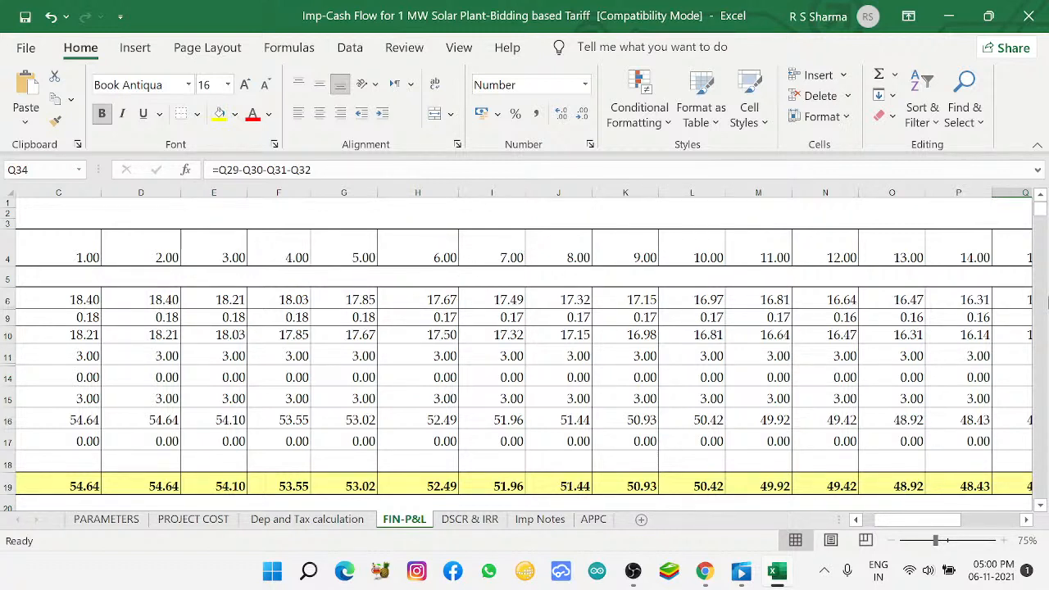
pyautogui.click(1042, 212)
pyautogui.moveTo(1041, 214); pyautogui.dragTo(1043, 234)
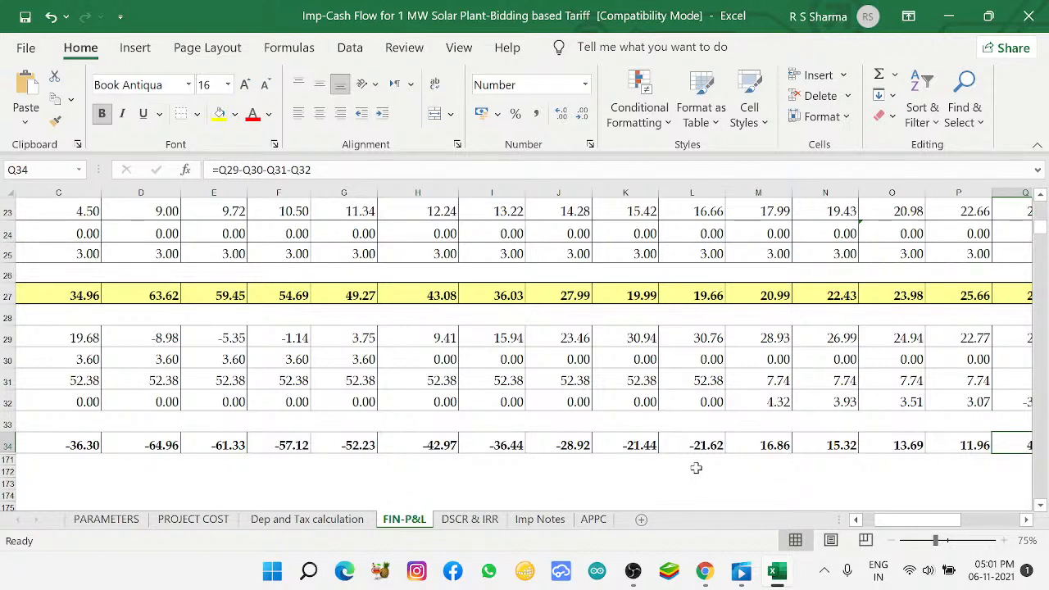
pyautogui.click(1040, 401)
pyautogui.click(1040, 402)
pyautogui.click(1041, 410)
pyautogui.moveTo(1044, 406); pyautogui.dragTo(1036, 191)
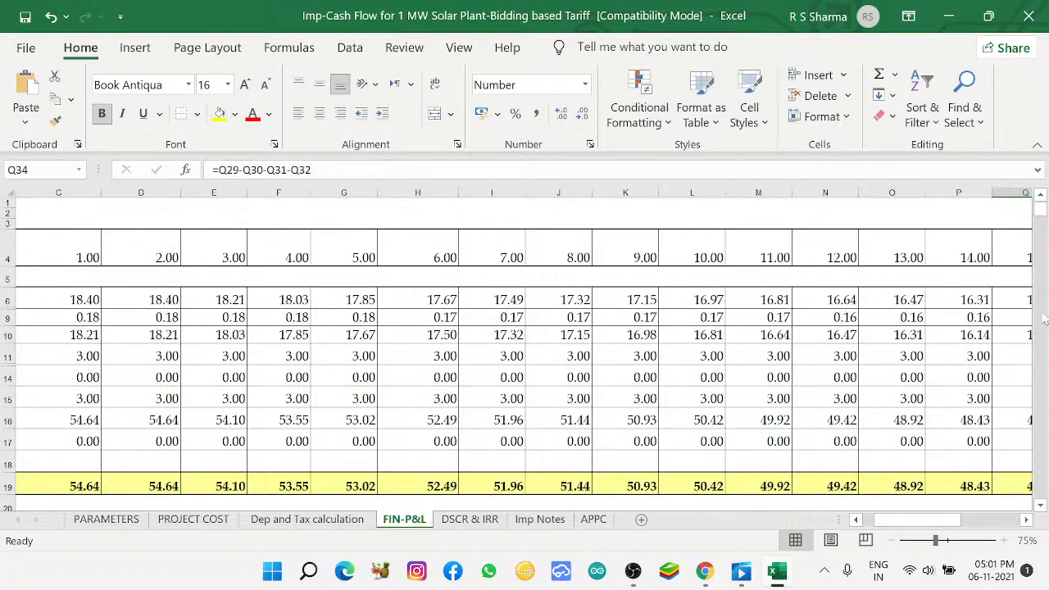
pyautogui.moveTo(1042, 223); pyautogui.dragTo(1043, 233)
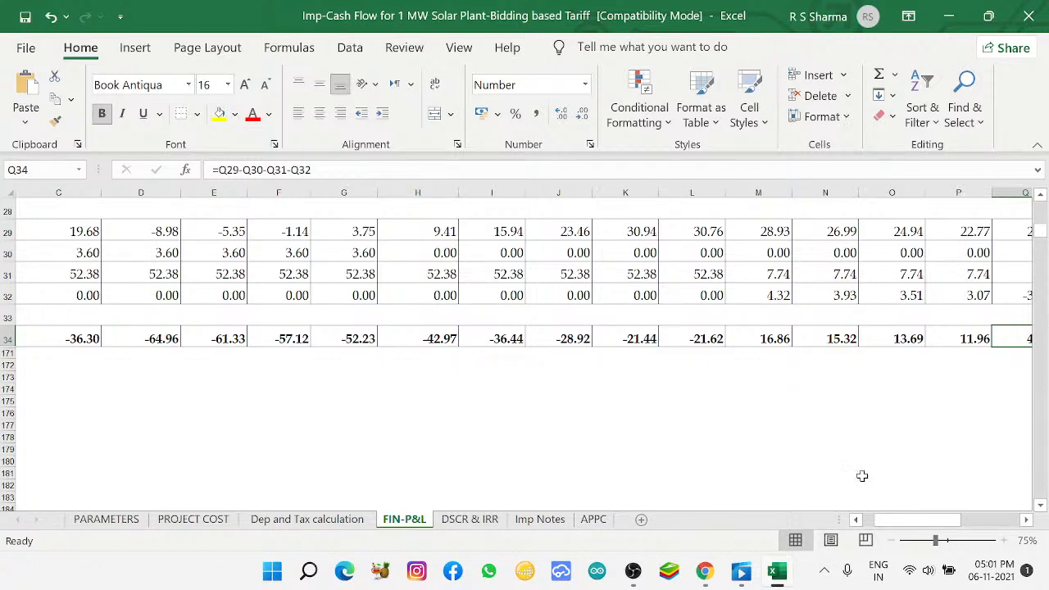
pyautogui.moveTo(885, 531); pyautogui.dragTo(1029, 506)
pyautogui.hscroll(-5, 1025, 467)
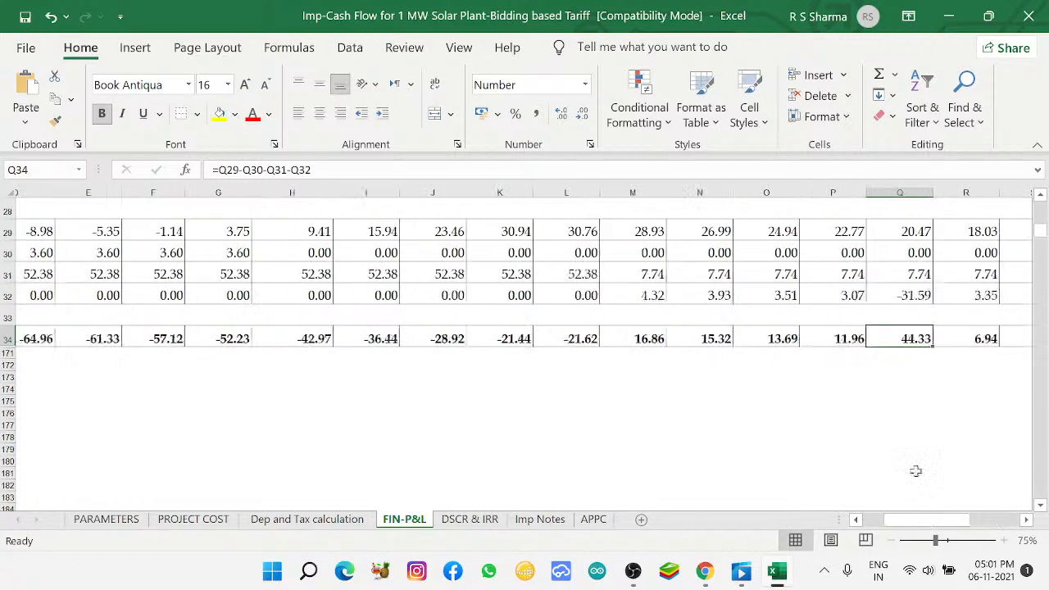
pyautogui.moveTo(931, 524); pyautogui.dragTo(983, 523)
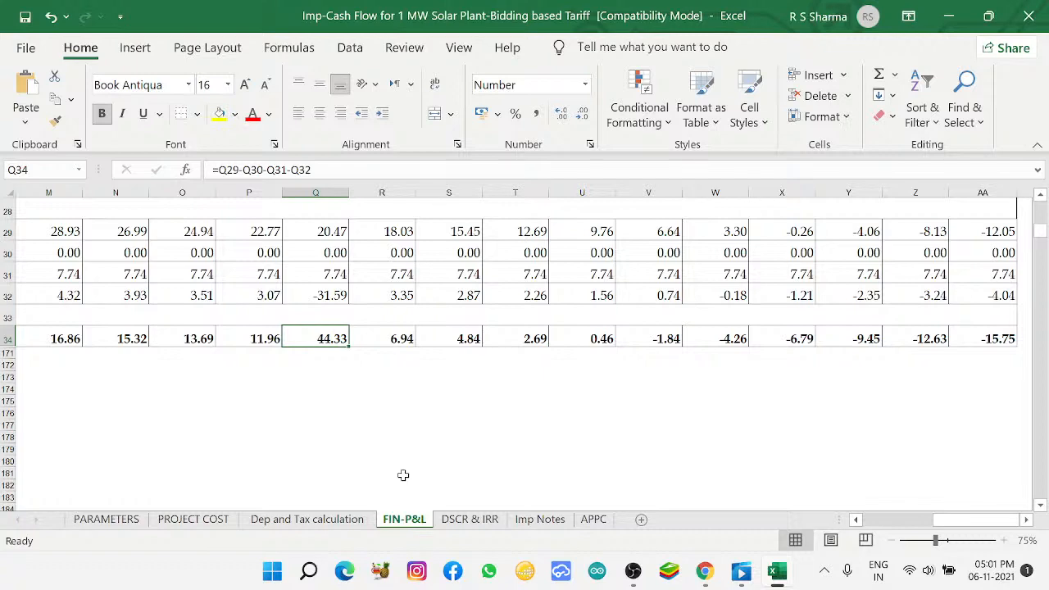
# Review the Equity IRR and Project IRR on the DSCR & IRR sheet and the post-tax IRR values on the PARAMETERS sheet.
pyautogui.click(463, 520)
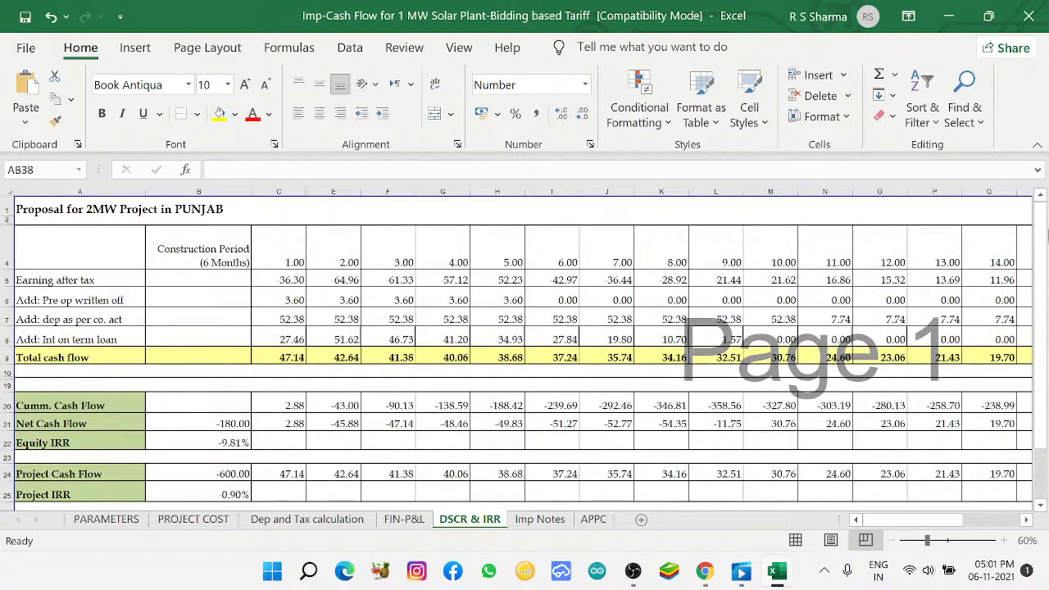
pyautogui.moveTo(1043, 254); pyautogui.dragTo(1042, 418)
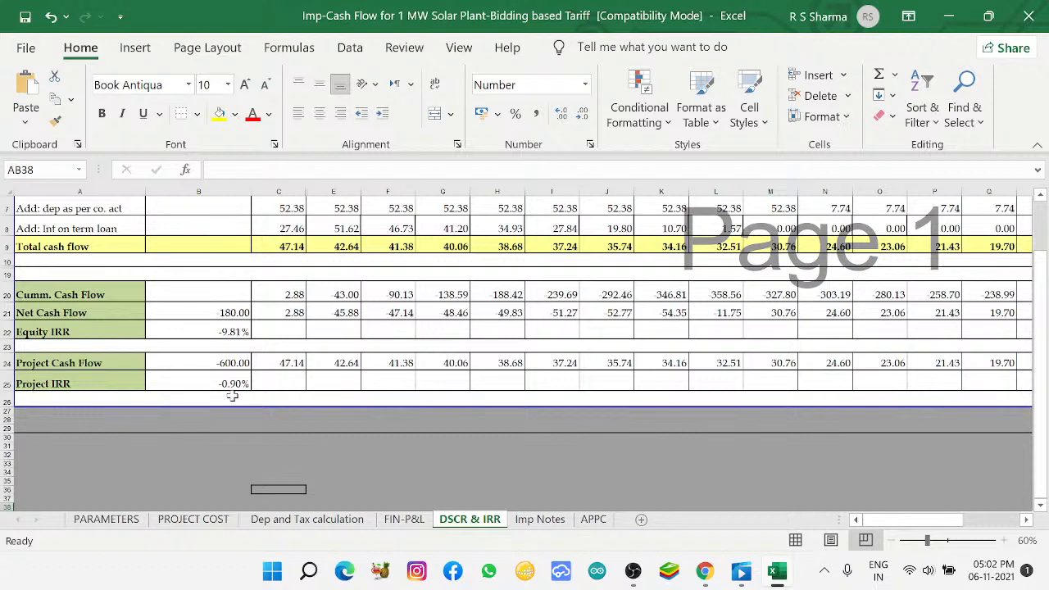
pyautogui.click(106, 519)
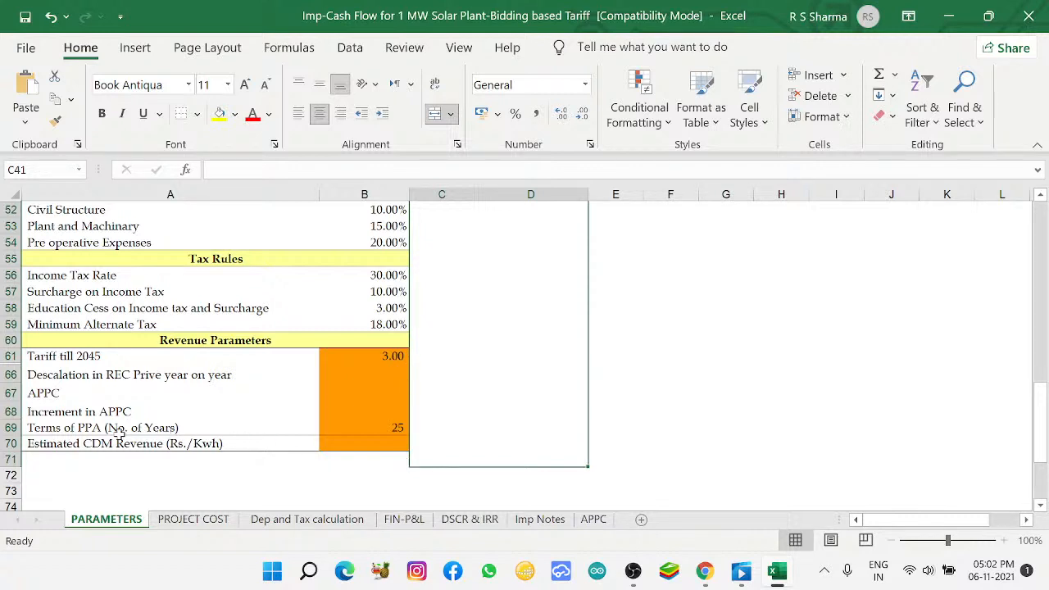
pyautogui.hscroll(4, 679, 417)
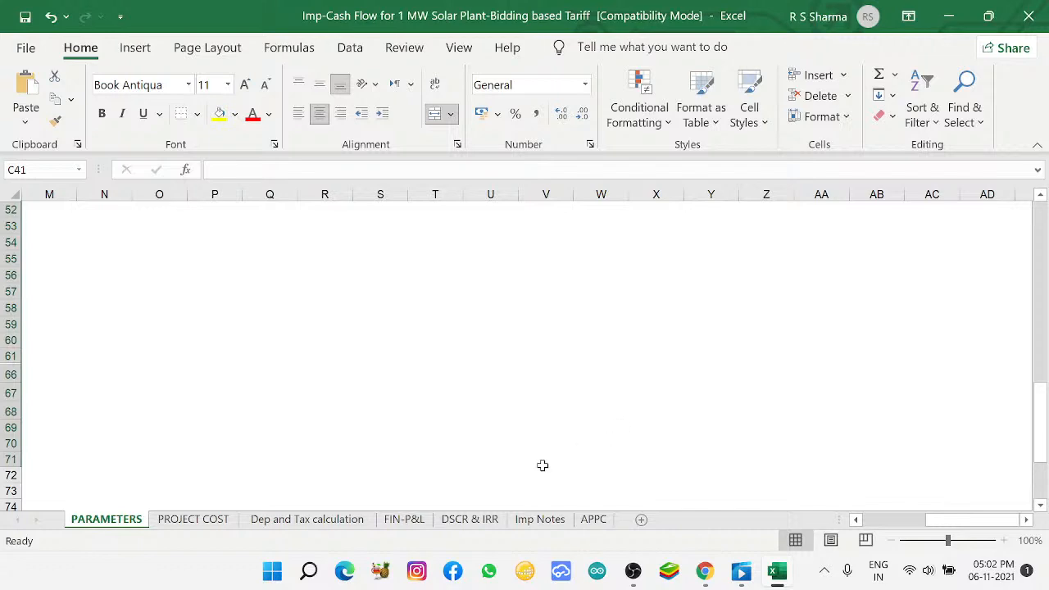
pyautogui.moveTo(946, 523); pyautogui.dragTo(807, 522)
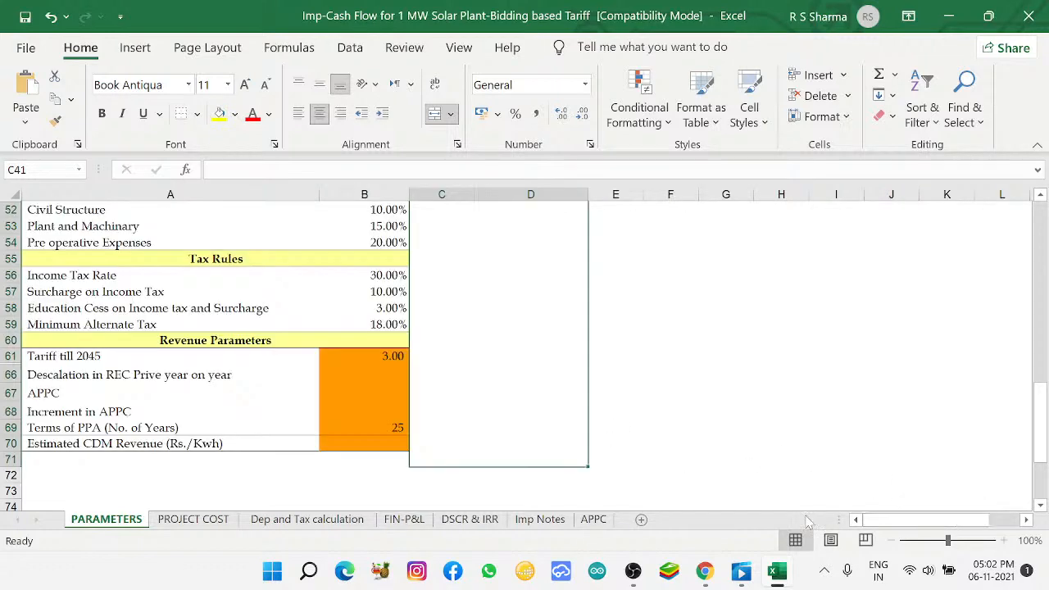
pyautogui.moveTo(1042, 381); pyautogui.dragTo(1042, 270)
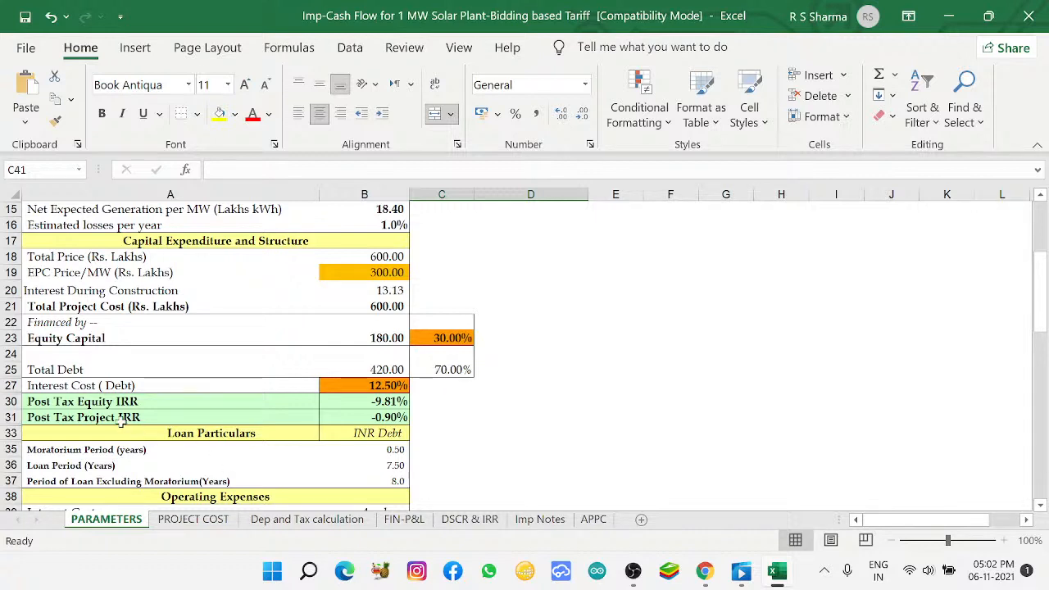
pyautogui.hscroll(3, 253, 427)
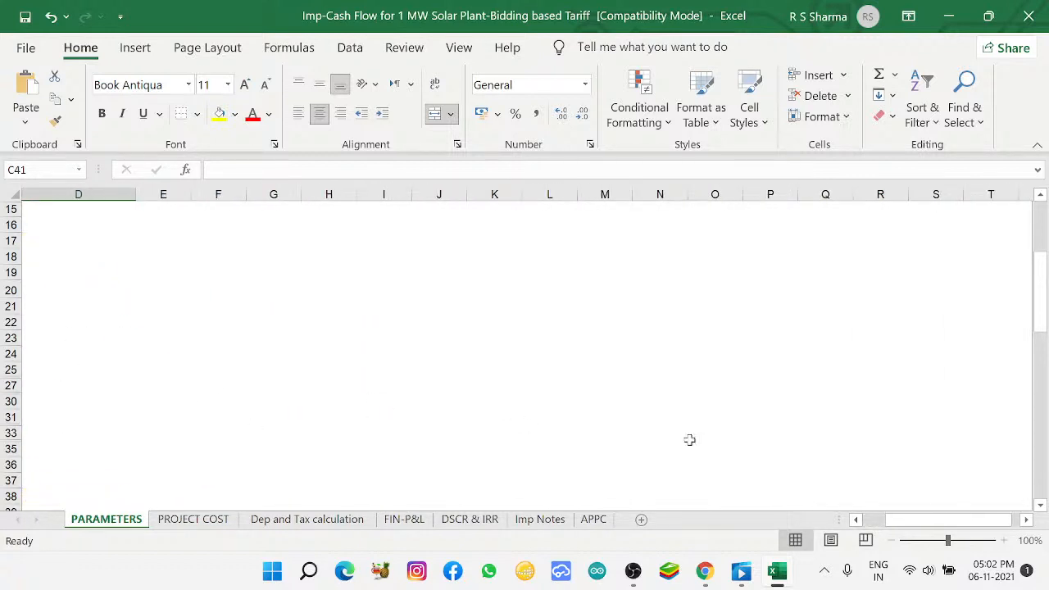
pyautogui.moveTo(944, 521); pyautogui.dragTo(849, 529)
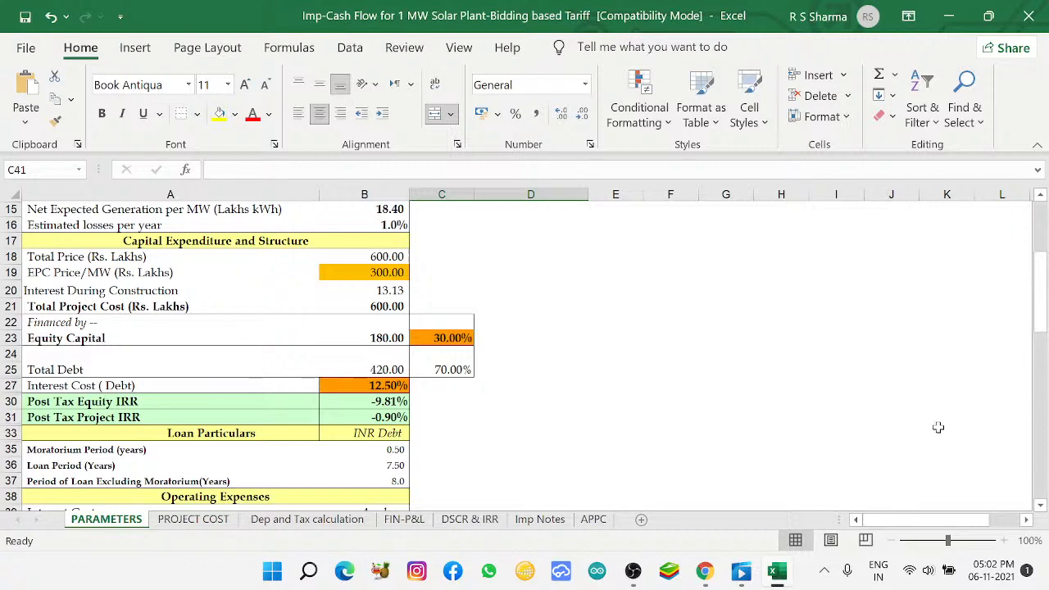
# Check the Generation formulas on the PARAMETERS sheet and replace the Net Expected Generation per MW formula in B12 with 37.
pyautogui.moveTo(1040, 307); pyautogui.dragTo(1043, 249)
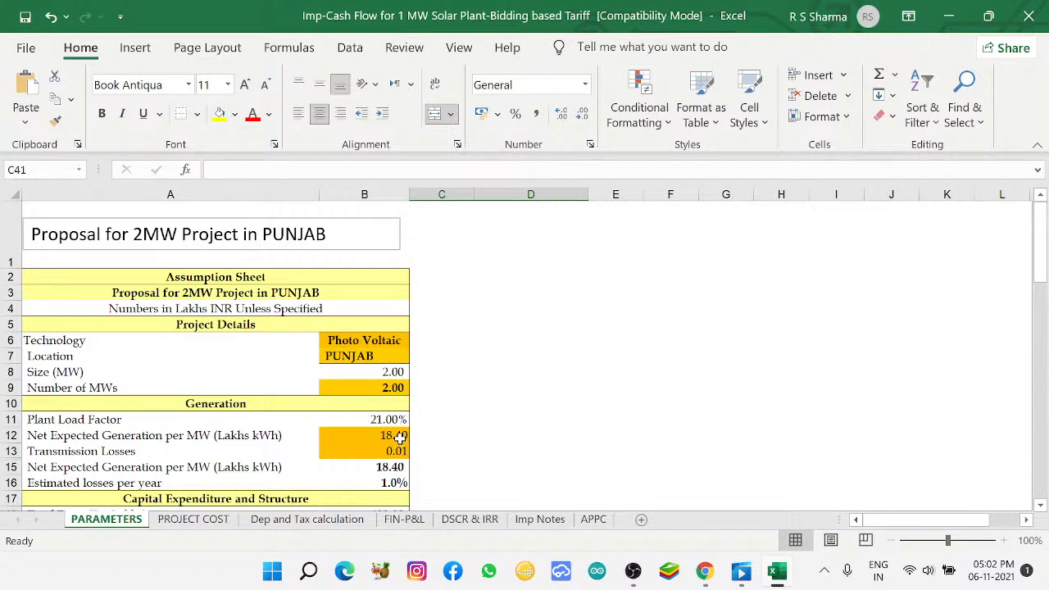
pyautogui.doubleClick(400, 438)
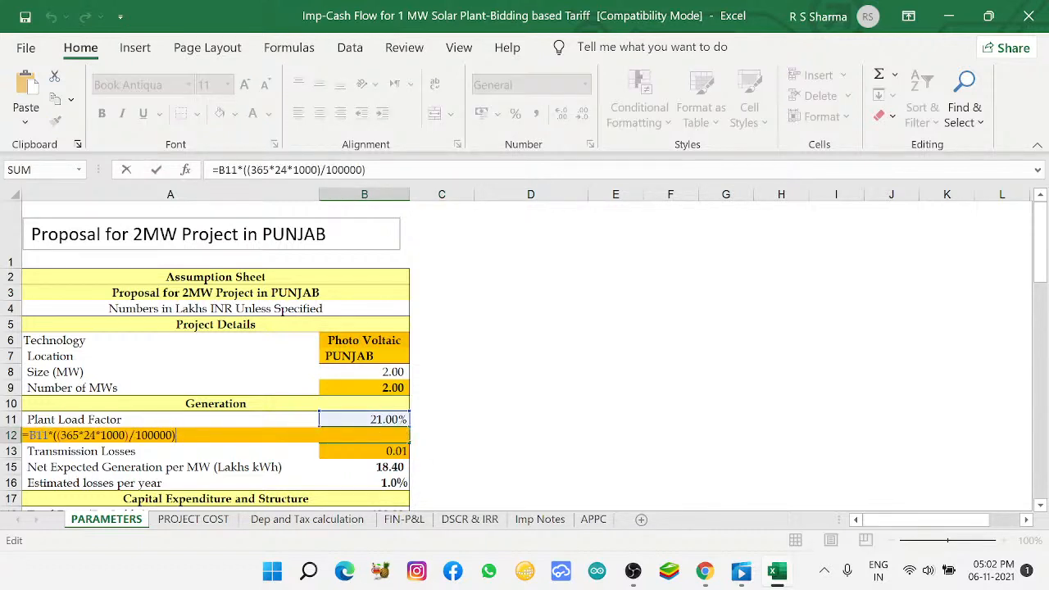
pyautogui.click(396, 467)
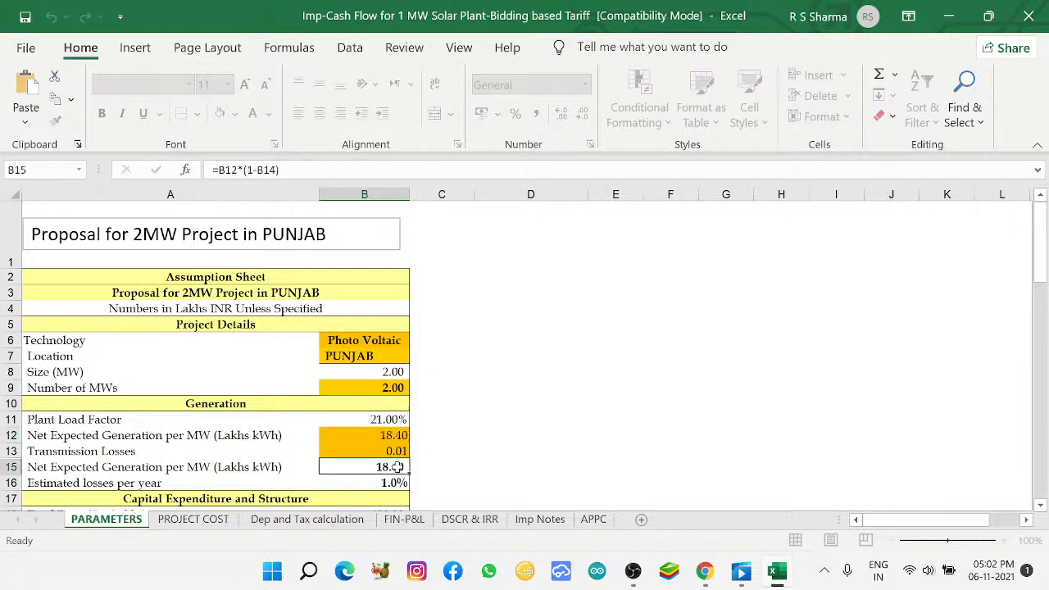
pyautogui.doubleClick(397, 467)
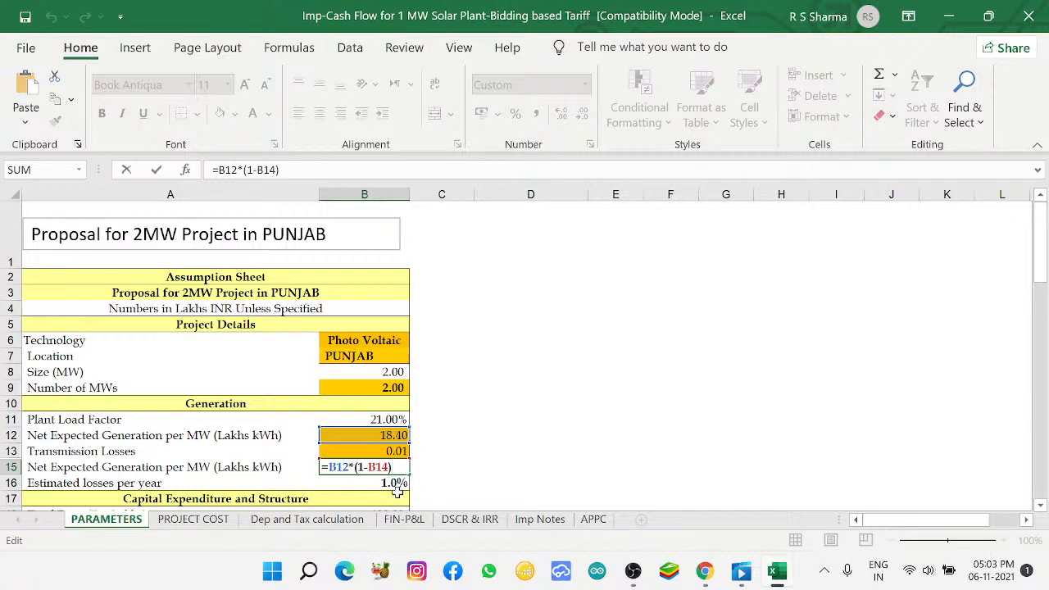
pyautogui.click(398, 483)
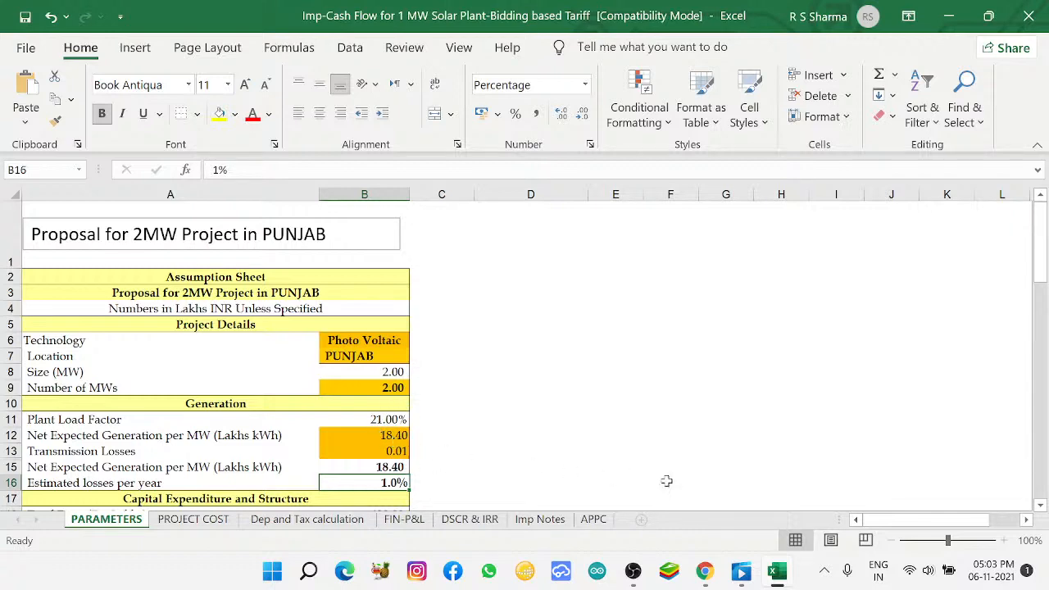
pyautogui.moveTo(1045, 256); pyautogui.dragTo(1042, 214)
pyautogui.click(464, 461)
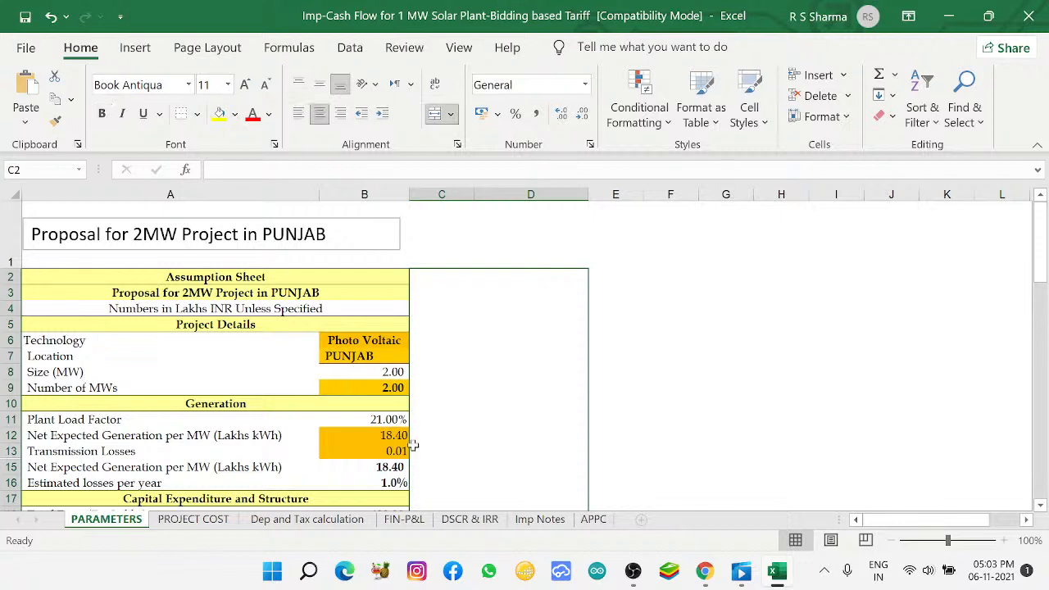
pyautogui.click(386, 450)
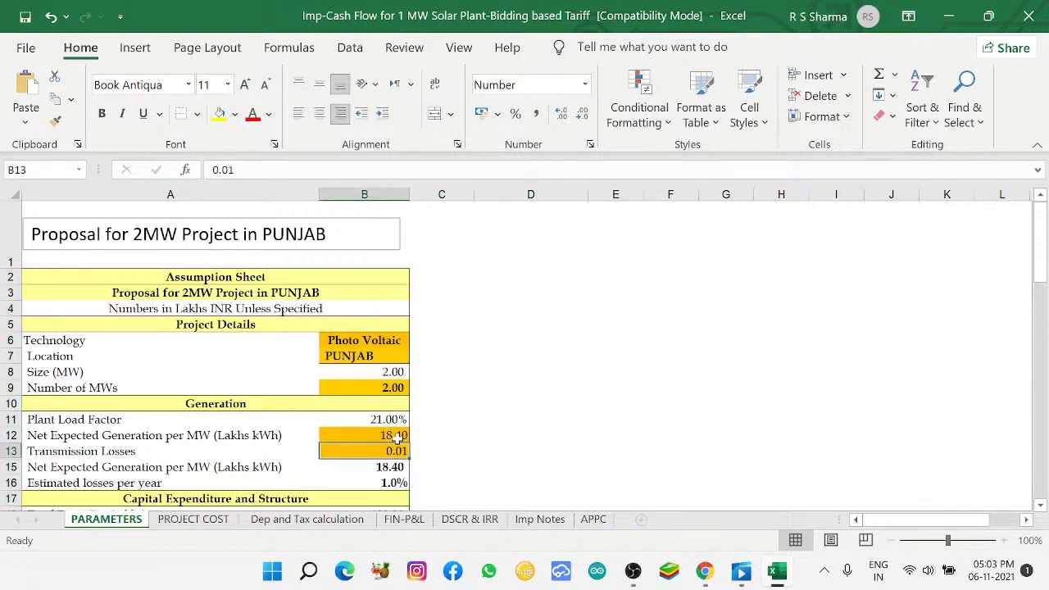
pyautogui.click(399, 437)
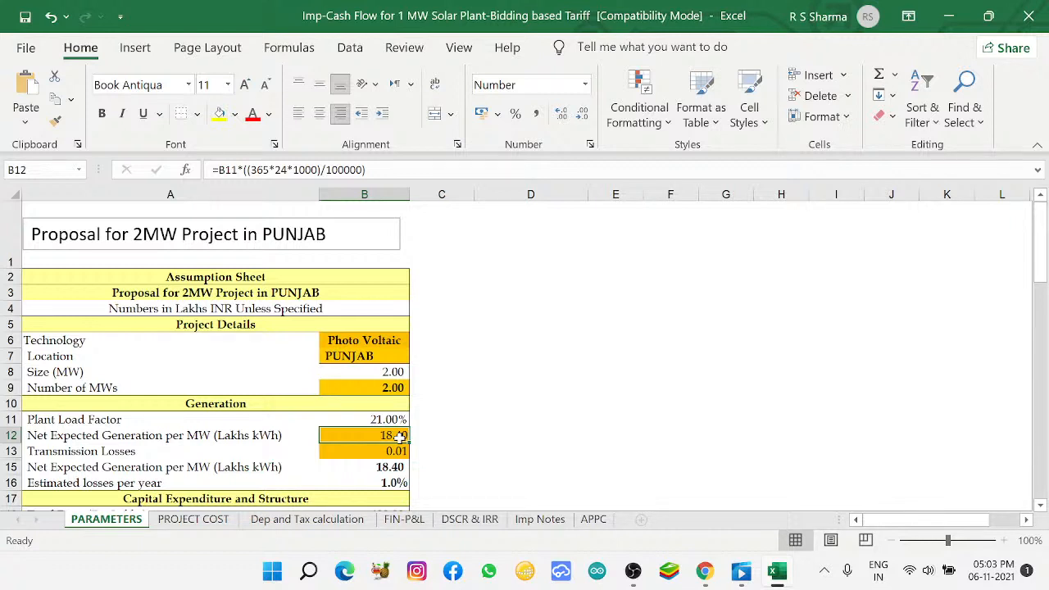
pyautogui.write('37')
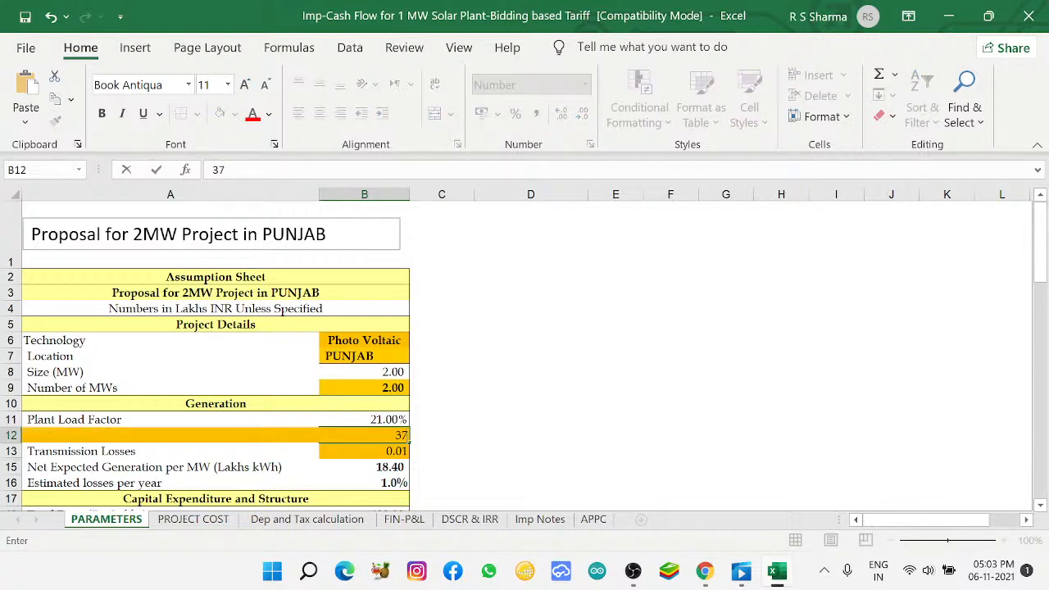
pyautogui.click(582, 363)
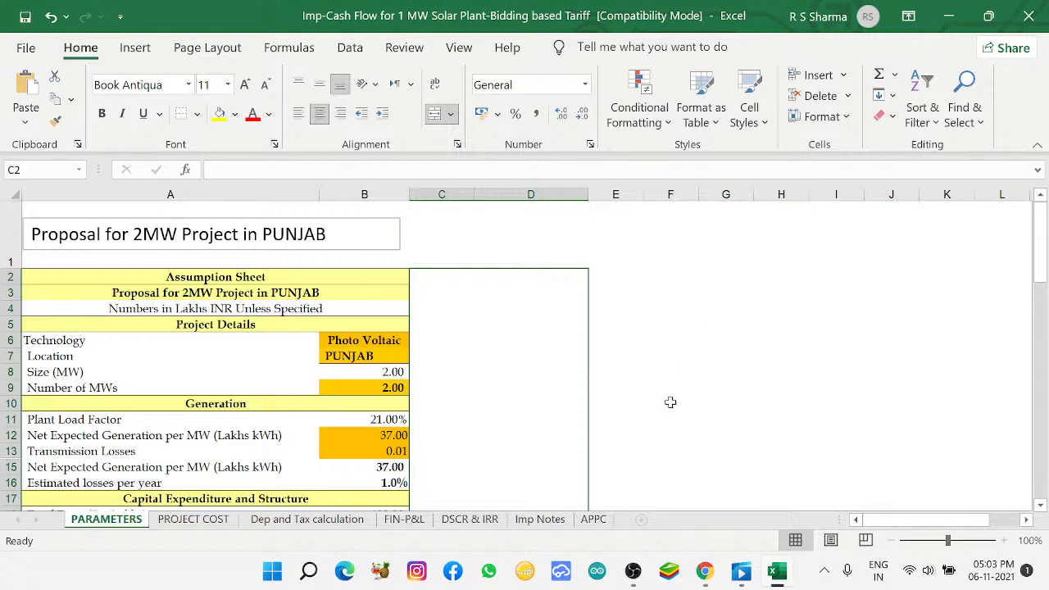
# Review earnings after tax on FIN-P&L, then the DSCR & IRR, Dep and Tax calculation and PROJECT COST sheets, and return to PARAMETERS.
pyautogui.click(414, 525)
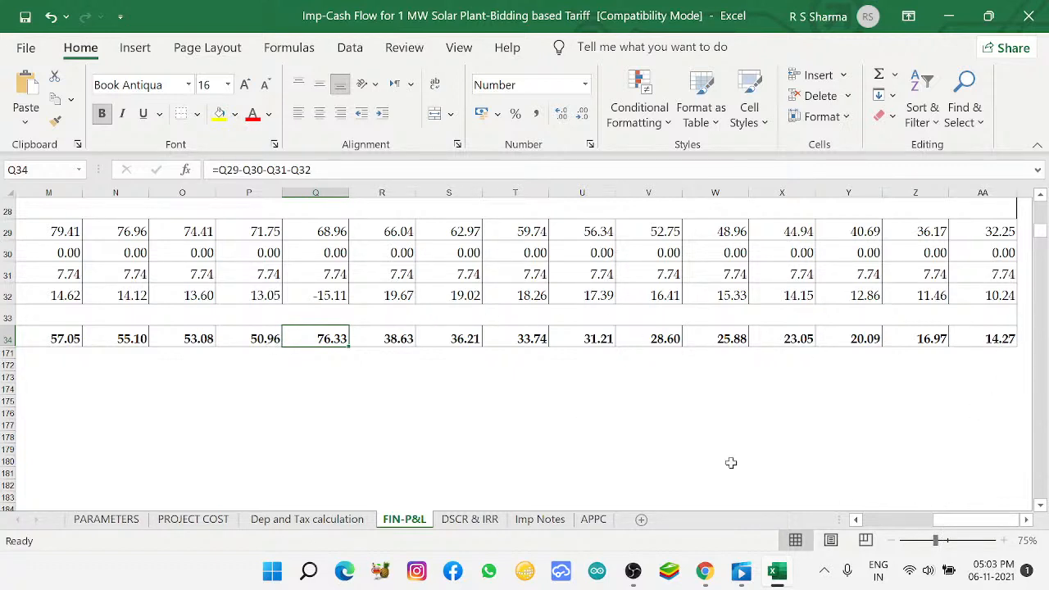
pyautogui.moveTo(981, 526); pyautogui.dragTo(729, 521)
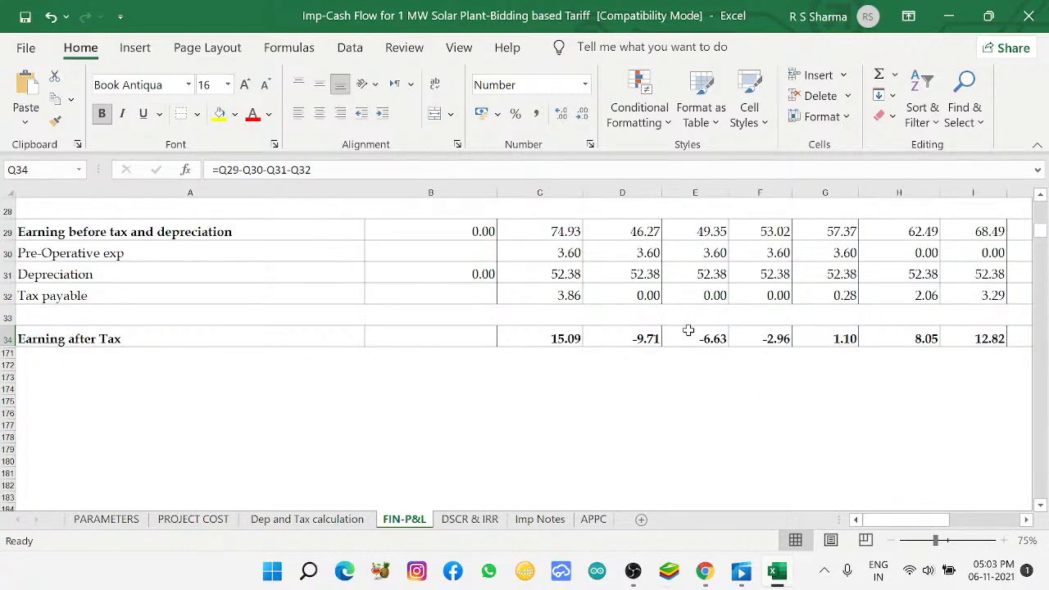
pyautogui.moveTo(875, 524); pyautogui.dragTo(891, 522)
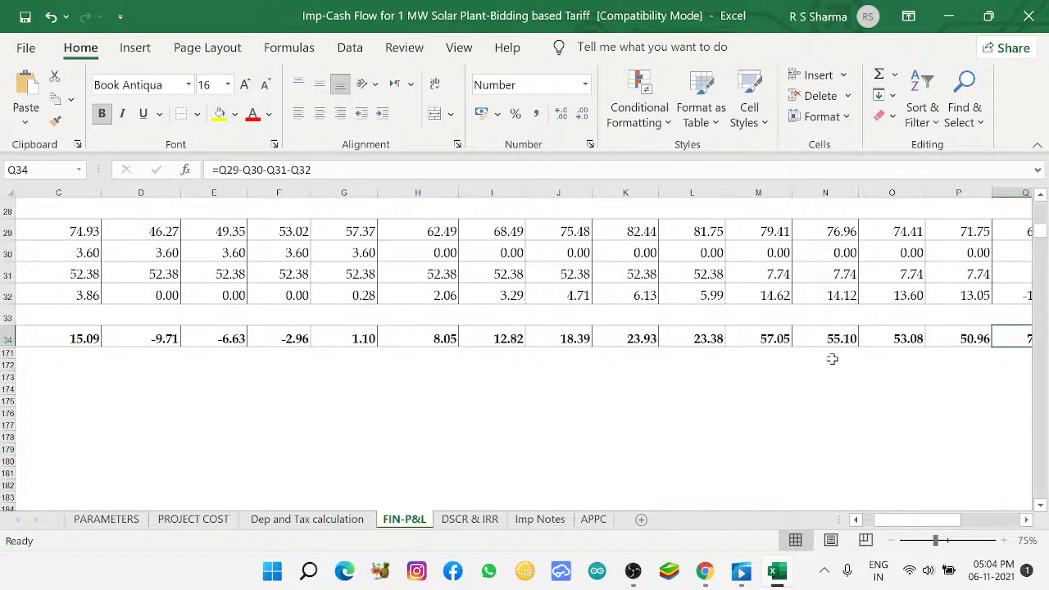
pyautogui.moveTo(893, 521); pyautogui.dragTo(565, 463)
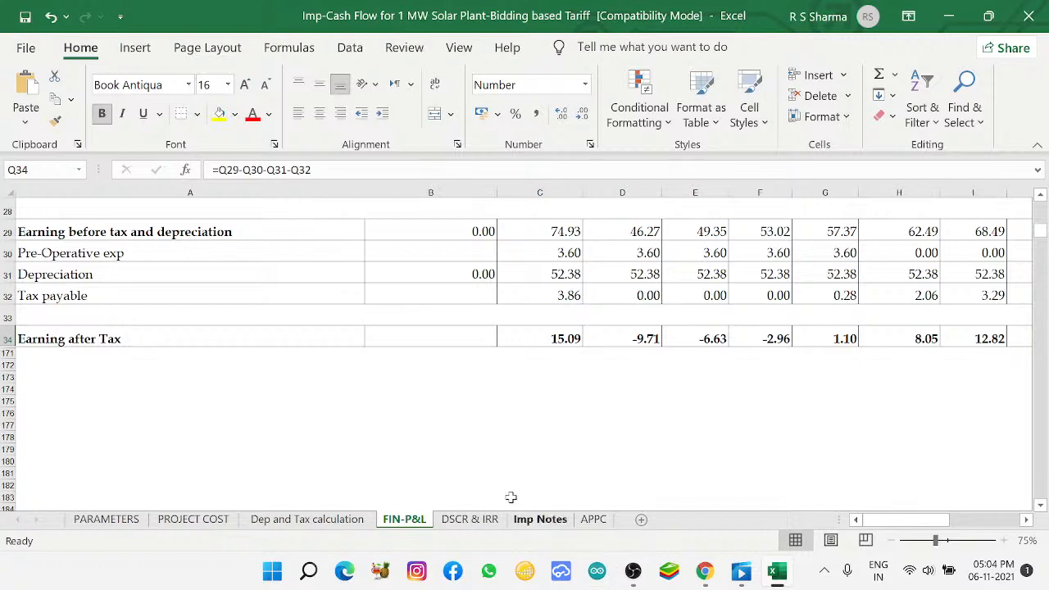
pyautogui.click(469, 521)
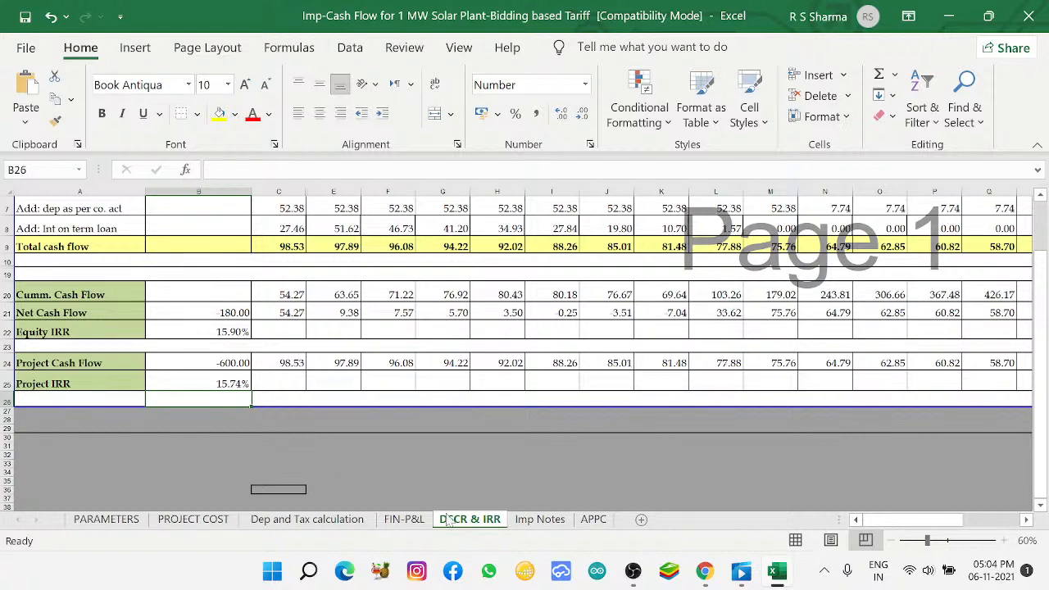
pyautogui.click(329, 521)
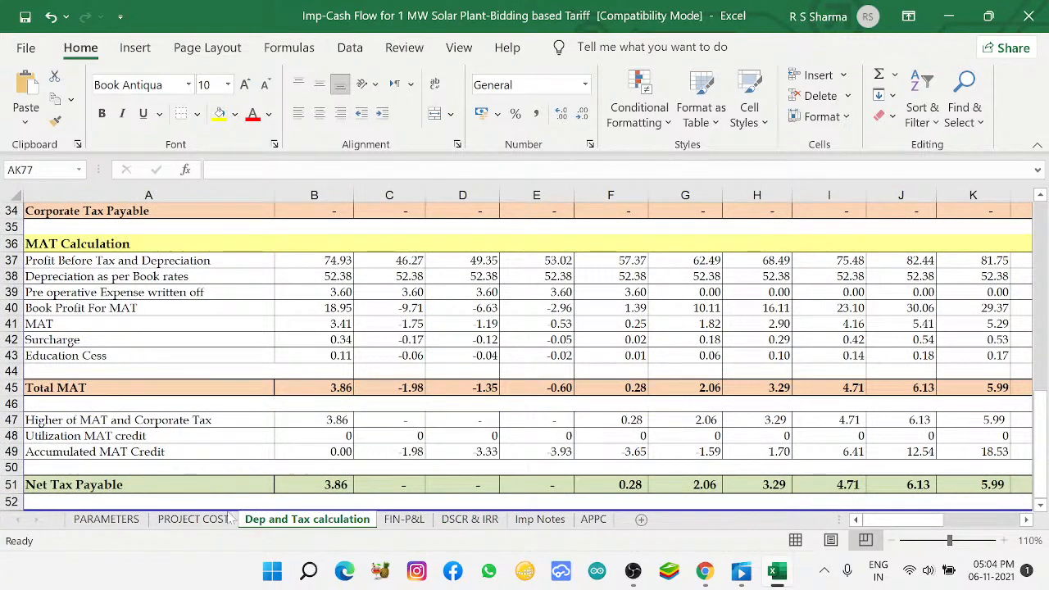
pyautogui.click(203, 521)
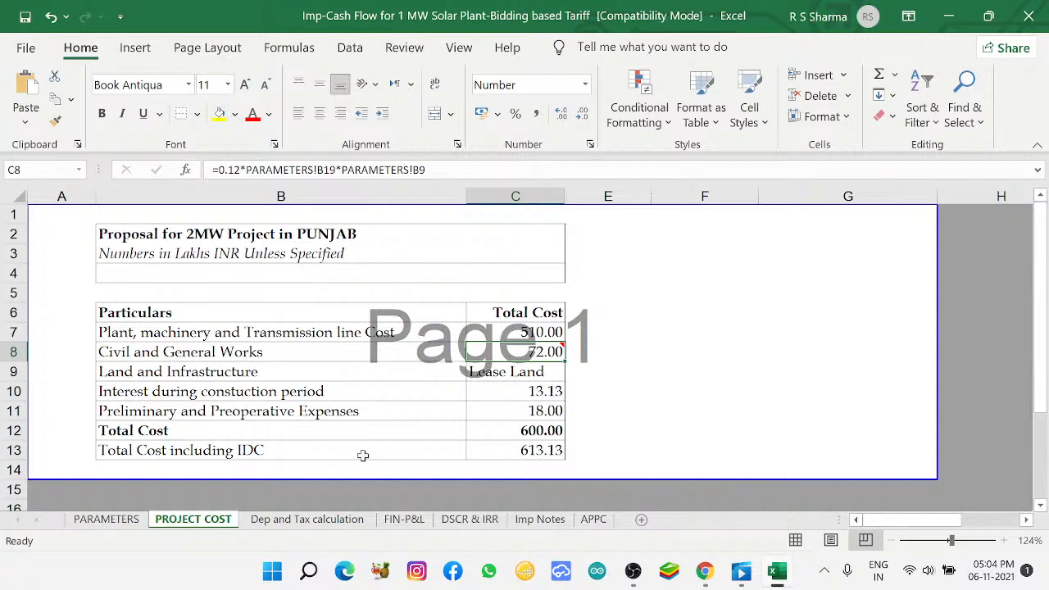
pyautogui.click(113, 521)
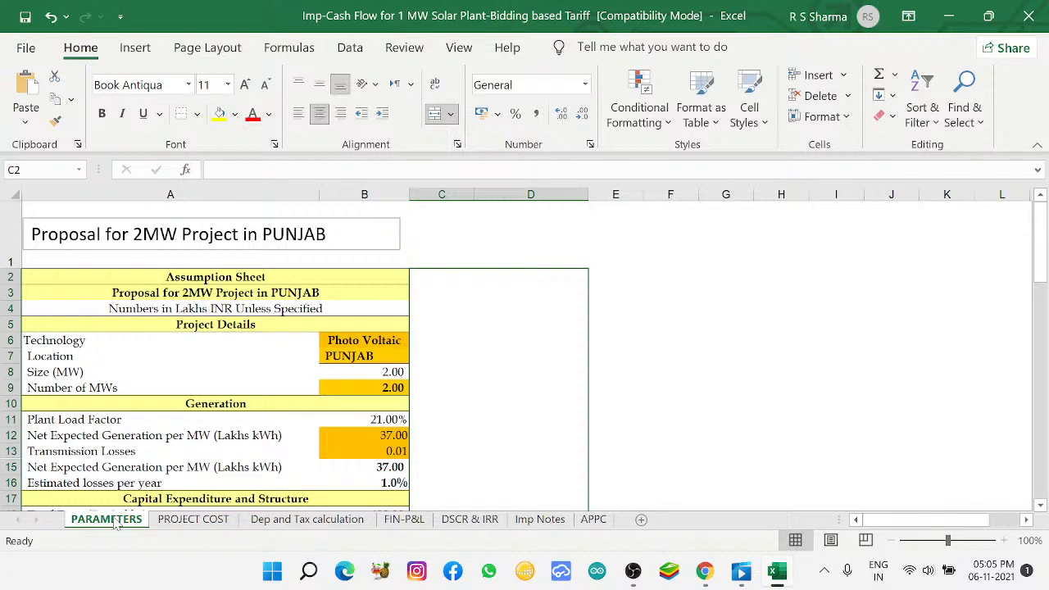
# Minimize the workbook and switch to OBS.
pyautogui.click(948, 19)
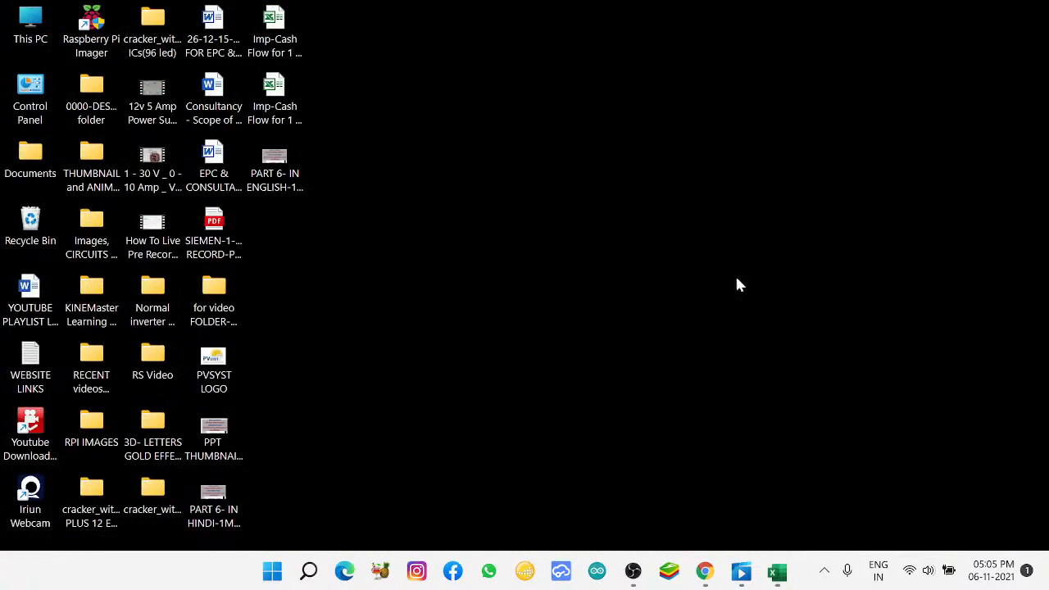
pyautogui.click(632, 577)
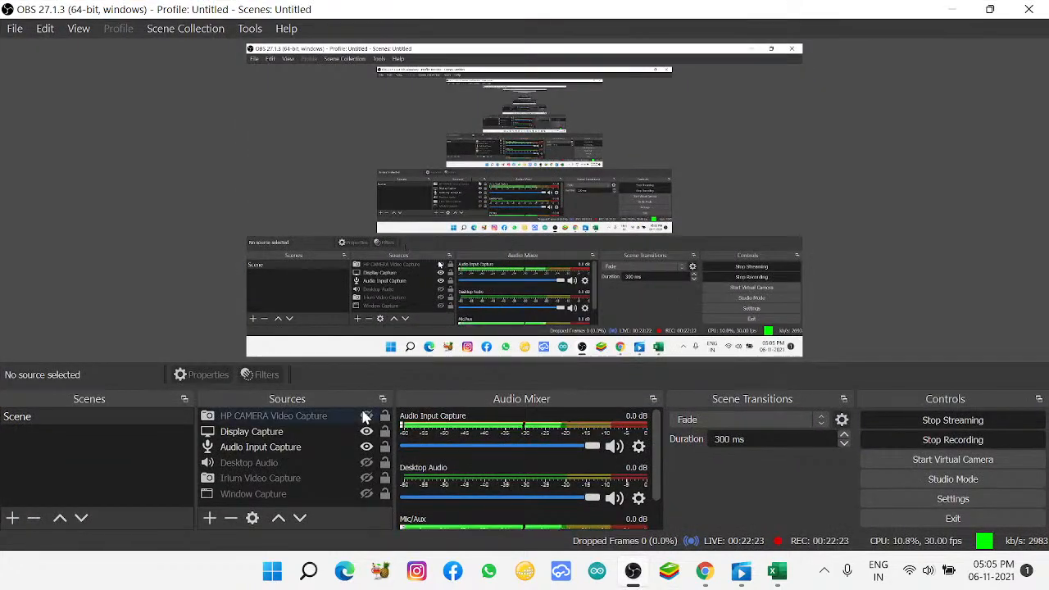